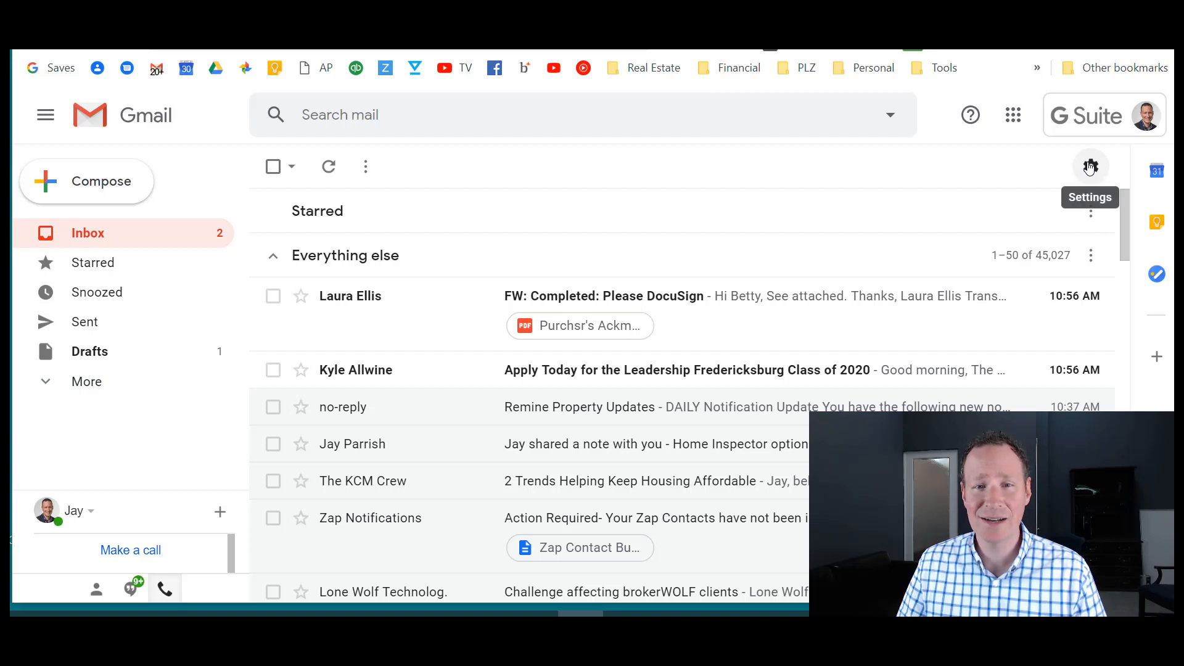
- Open Settings on the Labels tab, scroll to label creation, and cancel the Create new label form
click(1090, 167)
click(981, 279)
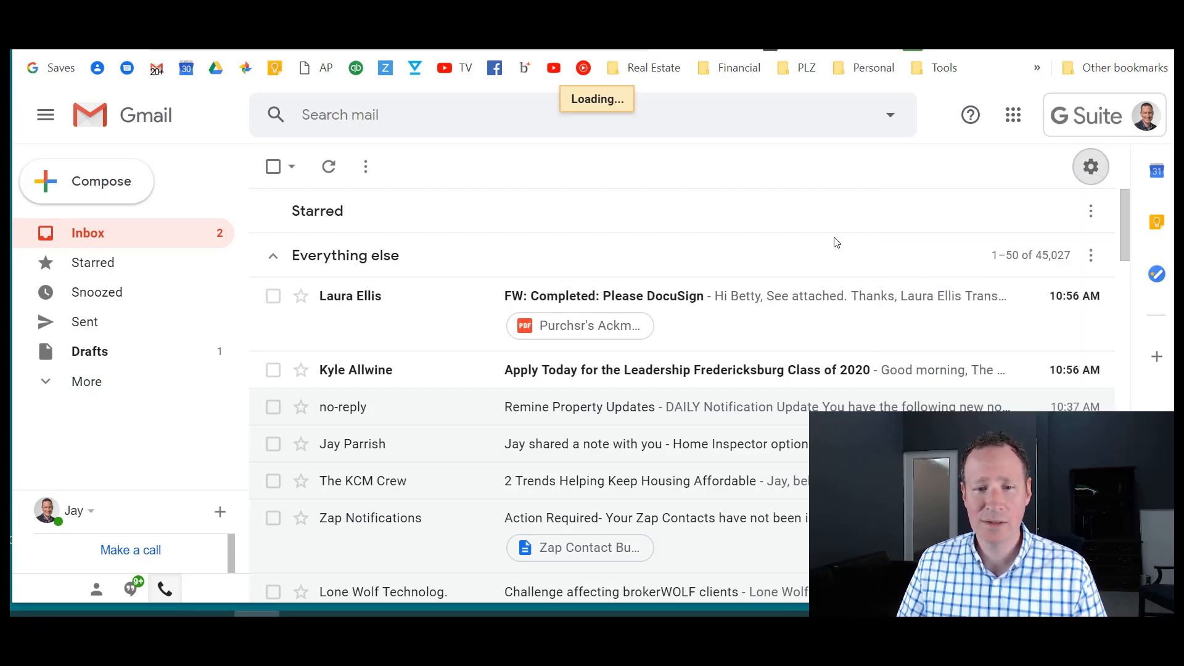
click(363, 208)
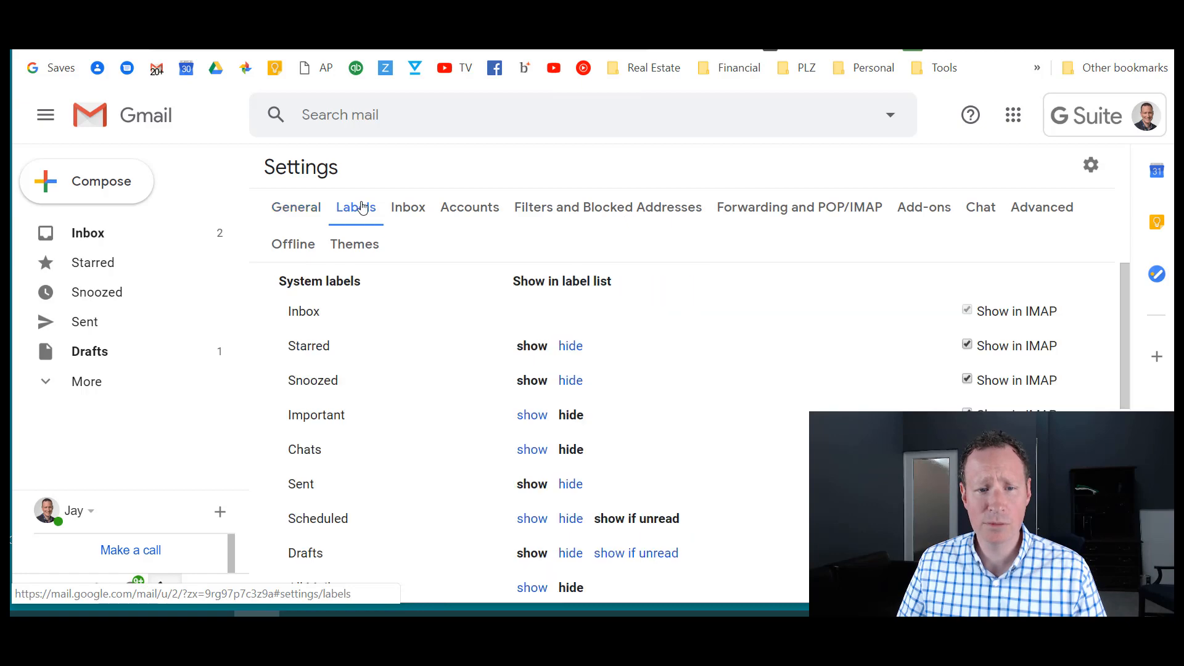
scroll(417, 369, down, 5)
scroll(417, 369, down, 1)
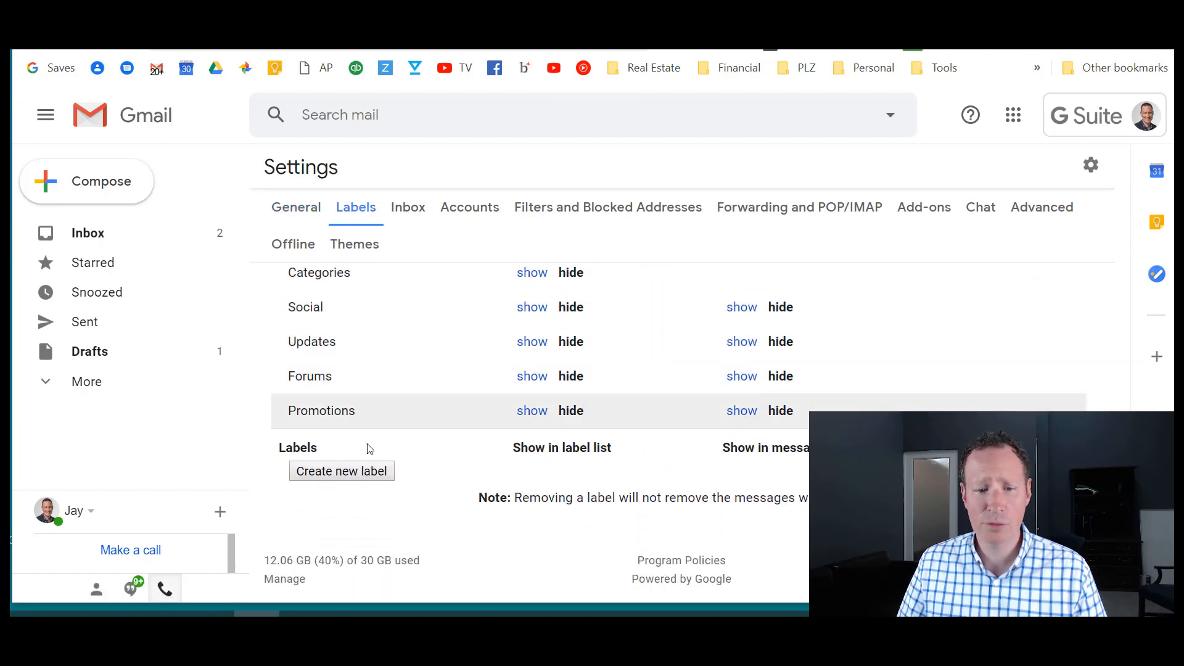
click(357, 471)
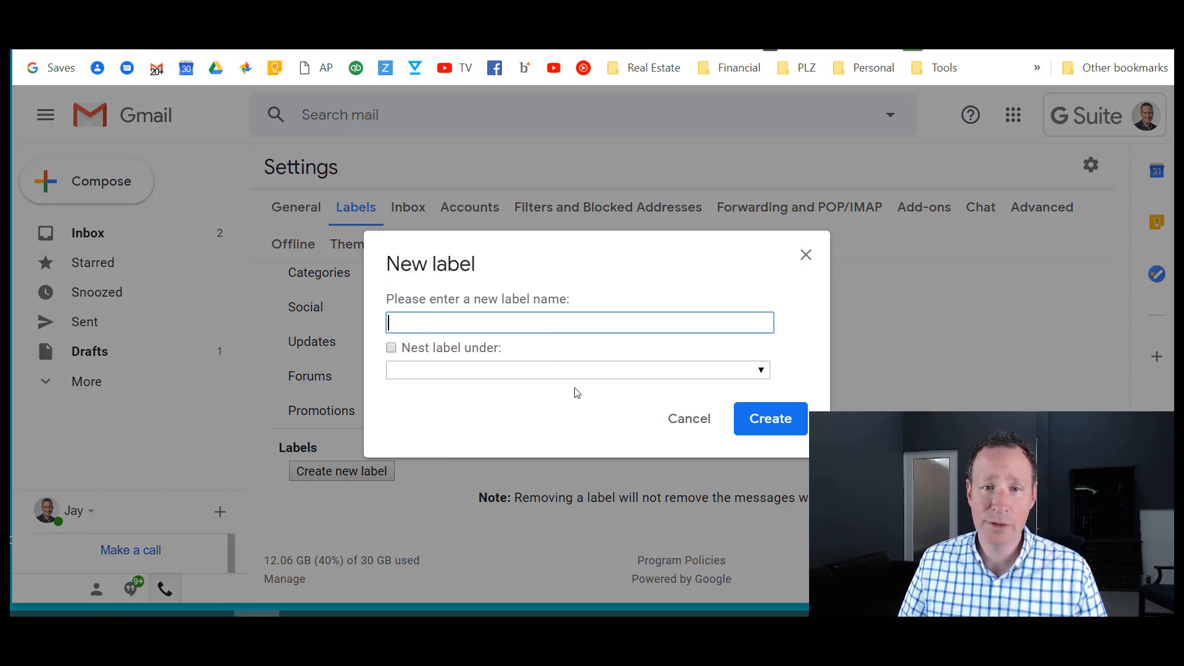
click(681, 421)
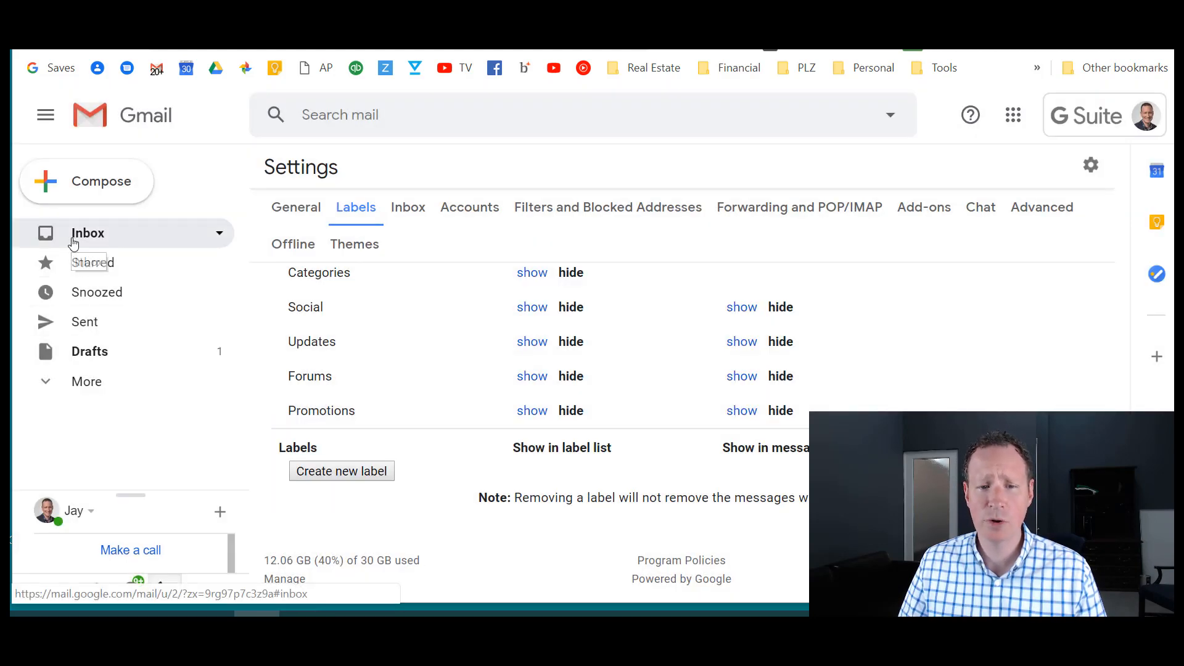
click(74, 242)
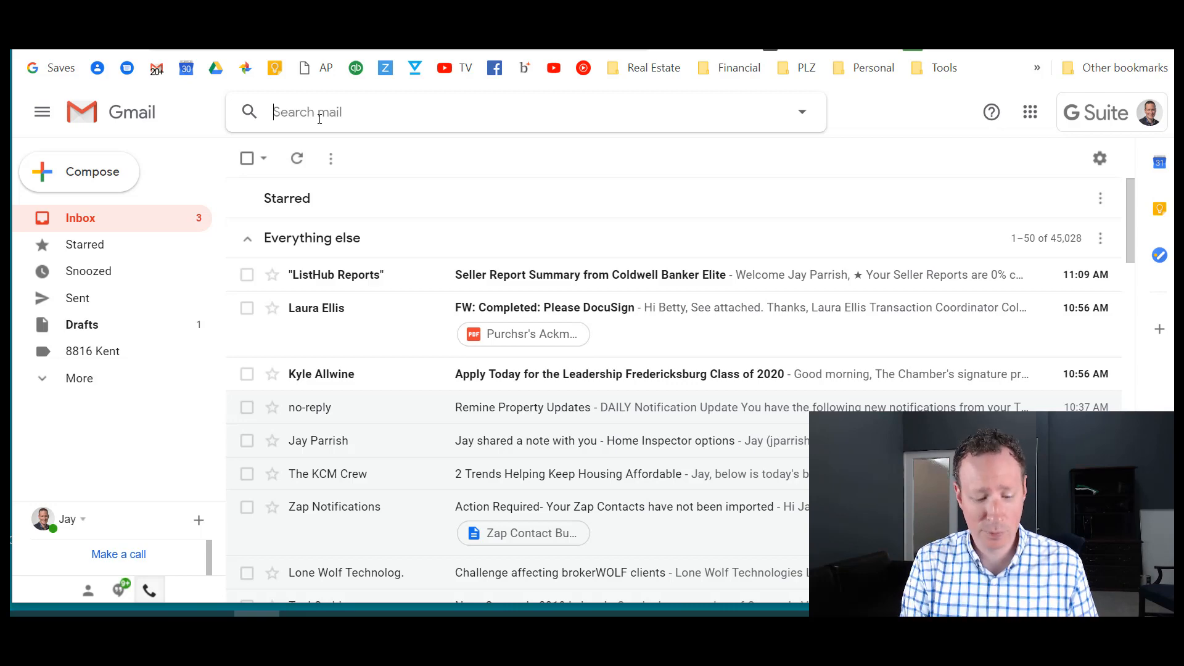
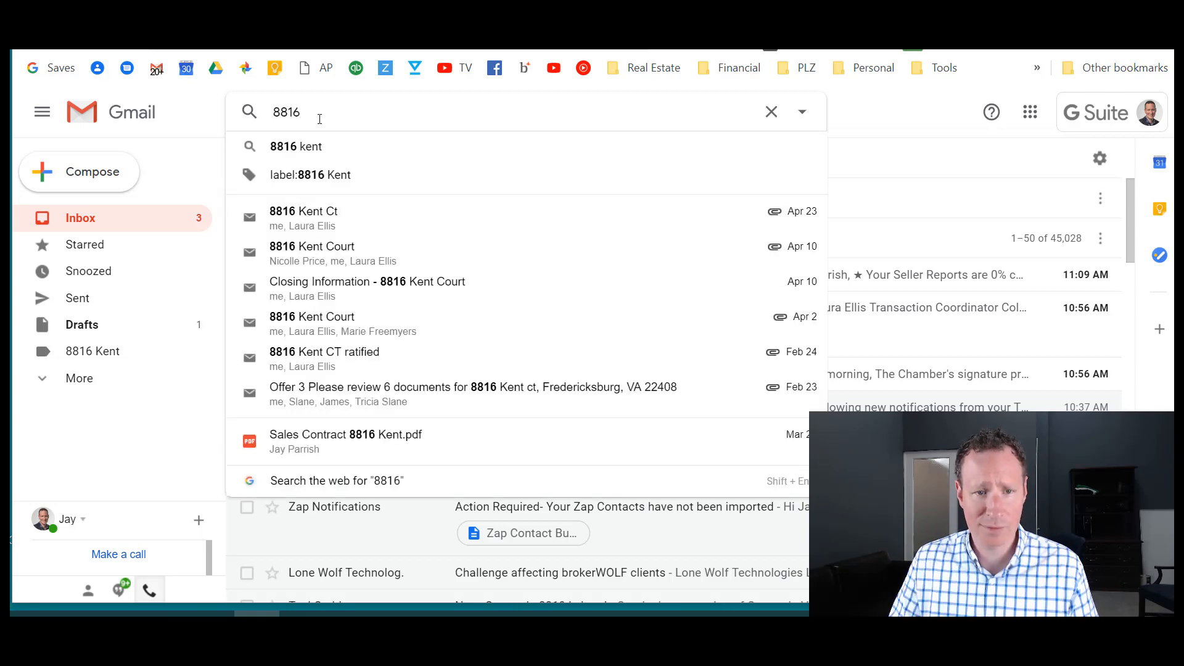
click(319, 146)
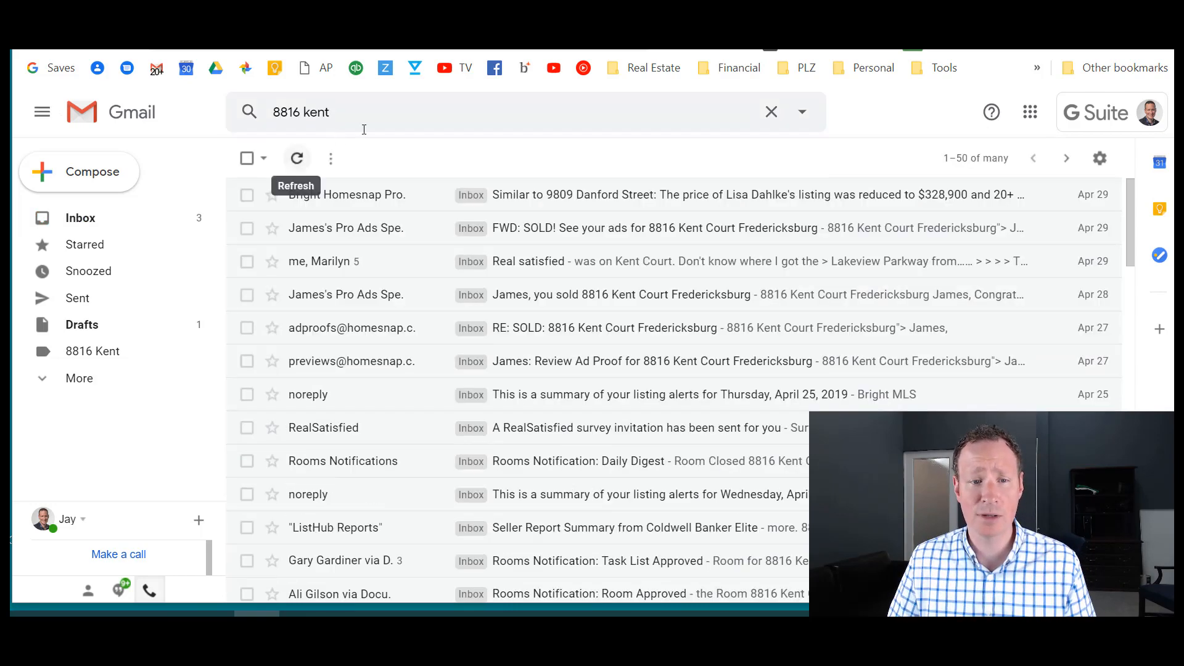
scroll(503, 243, down, 15)
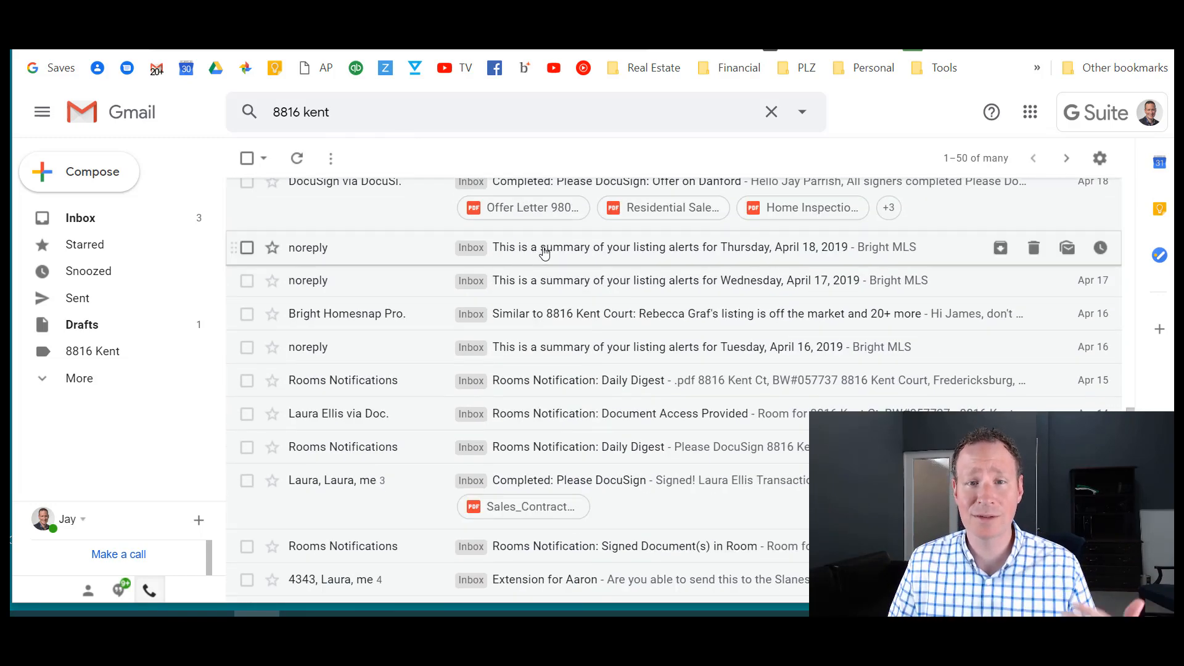
scroll(546, 253, up, 10)
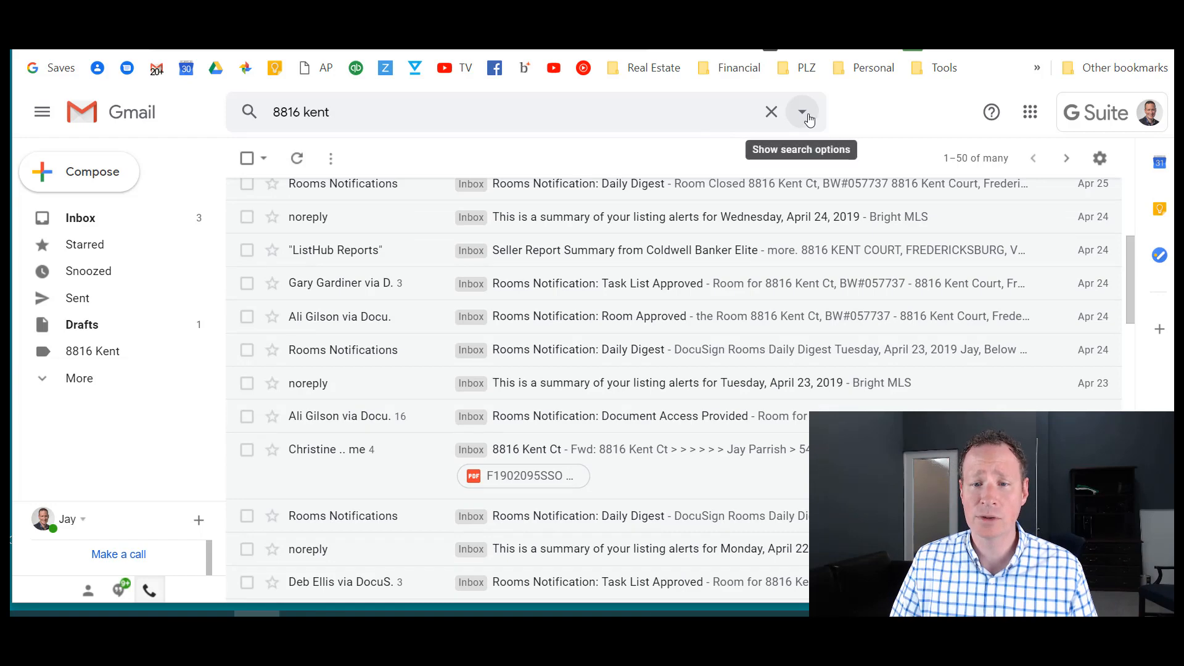
click(803, 114)
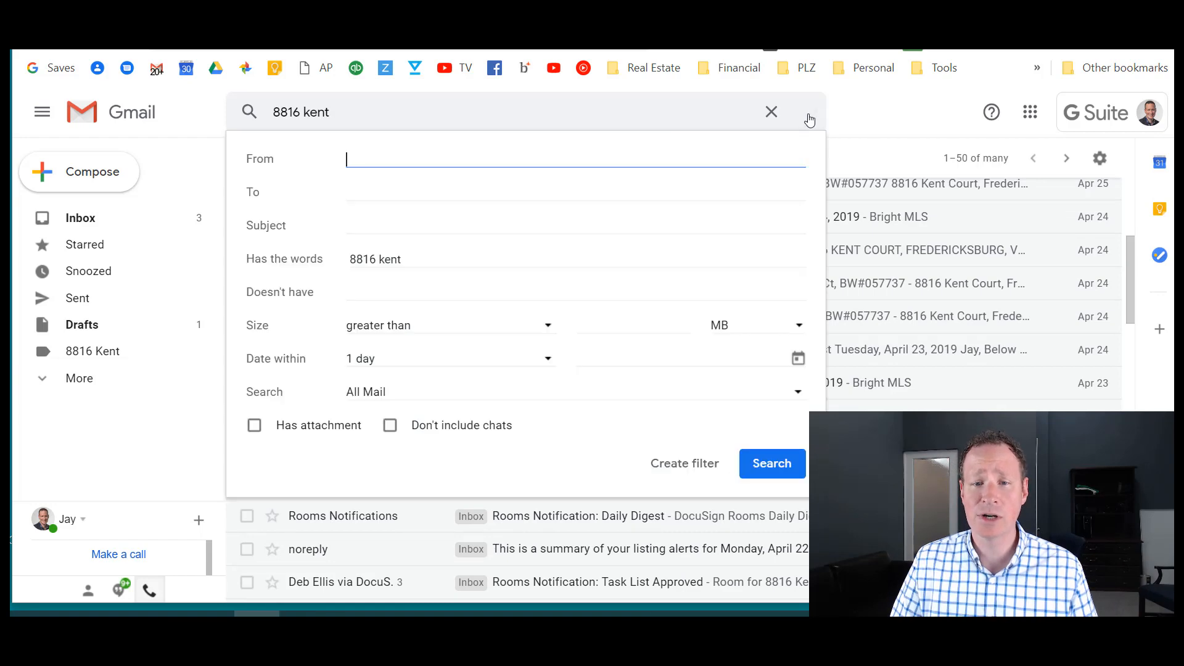
click(664, 466)
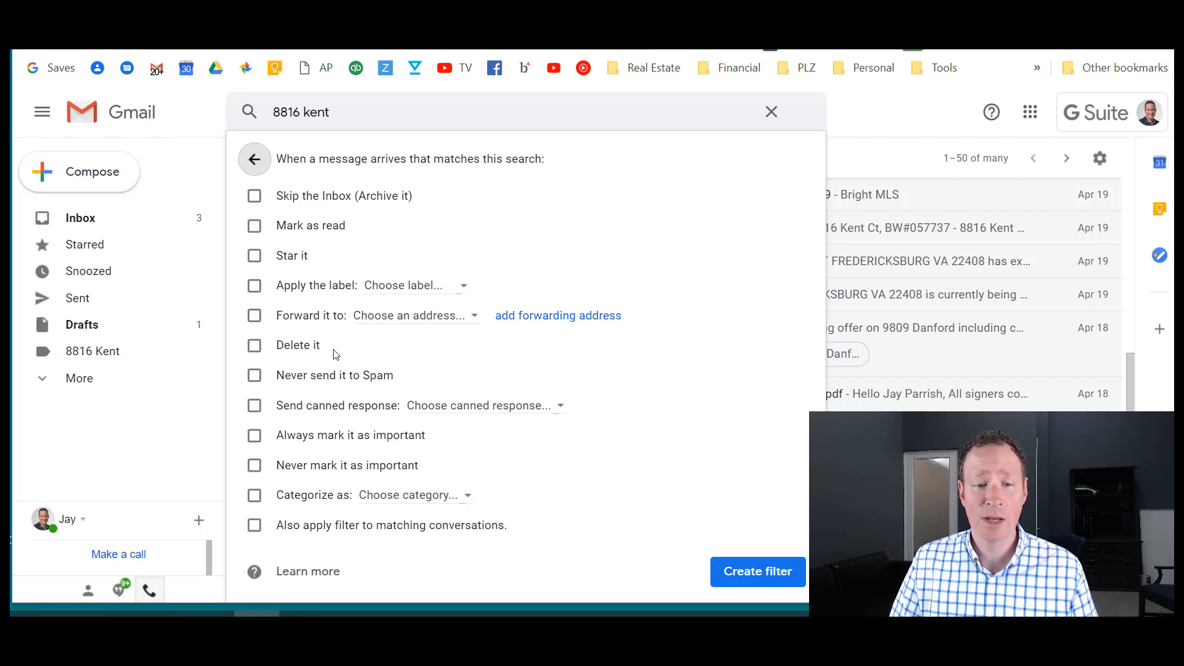
click(254, 285)
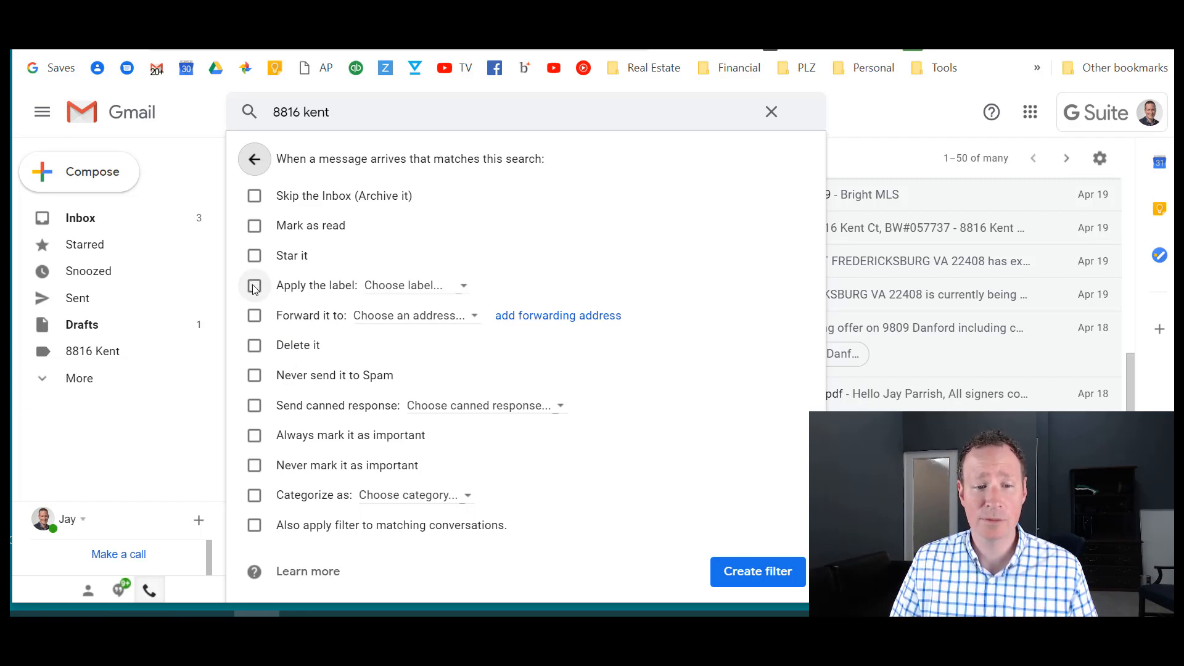
click(375, 293)
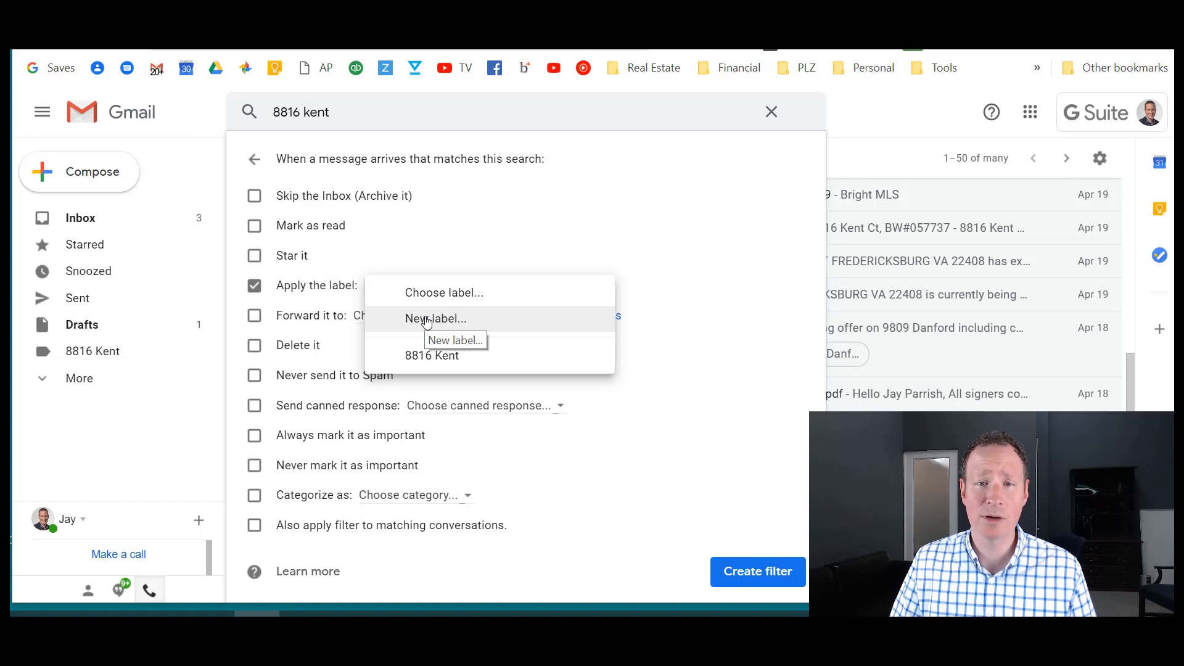
click(445, 360)
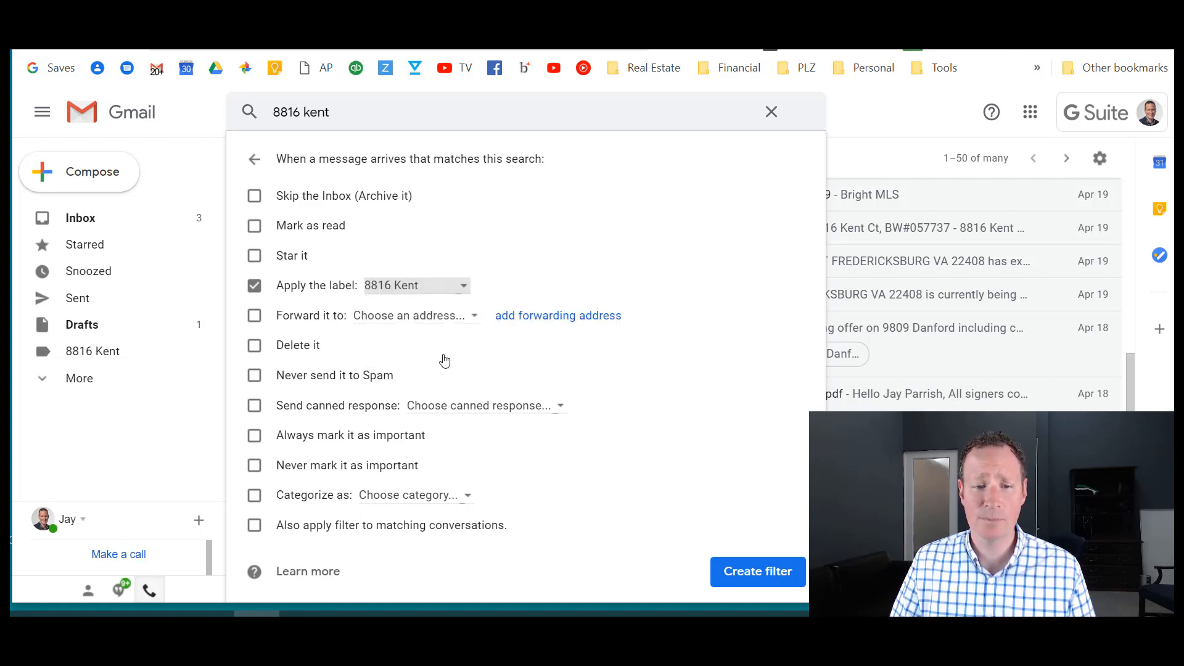
click(255, 526)
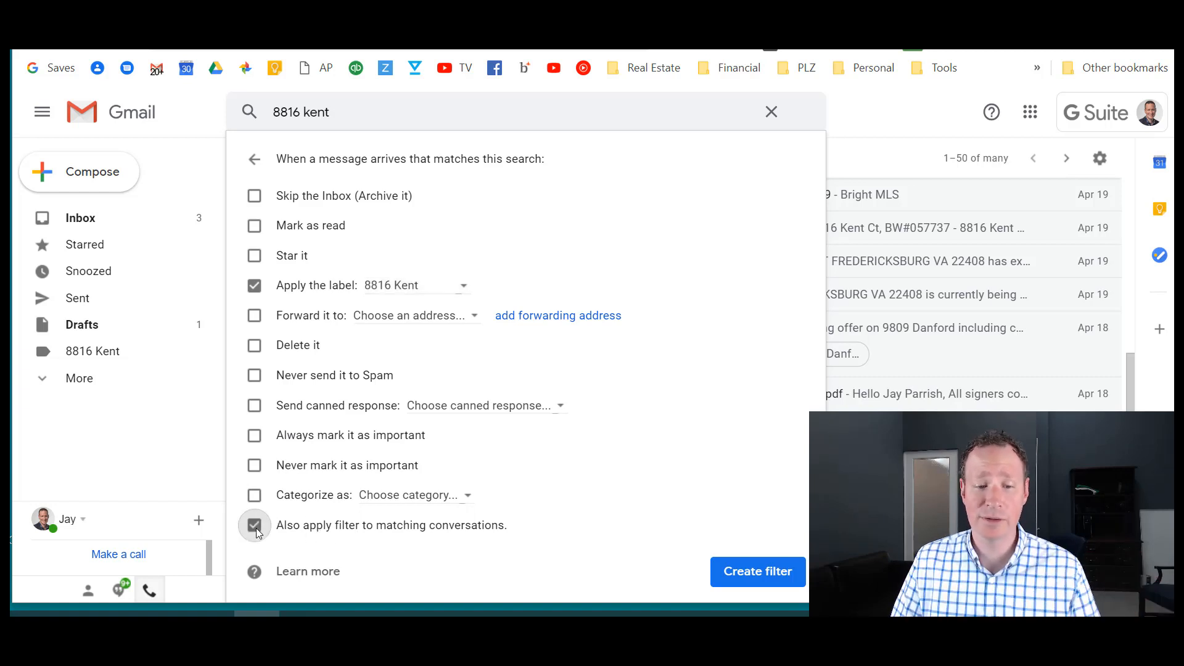
click(759, 576)
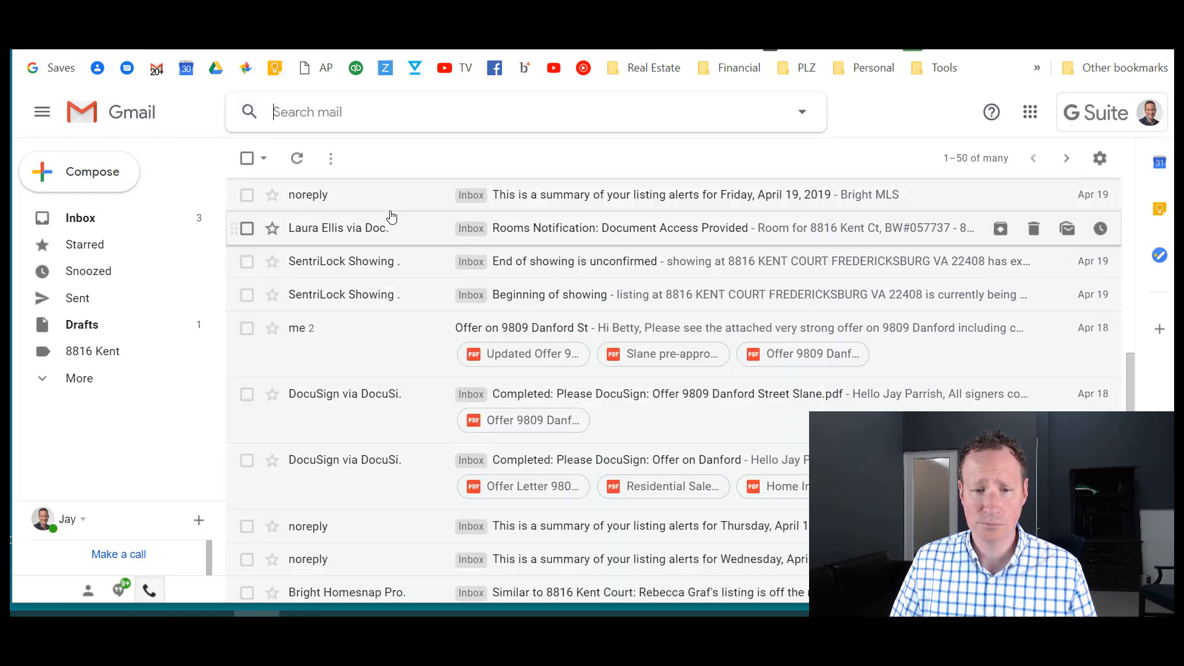
click(72, 221)
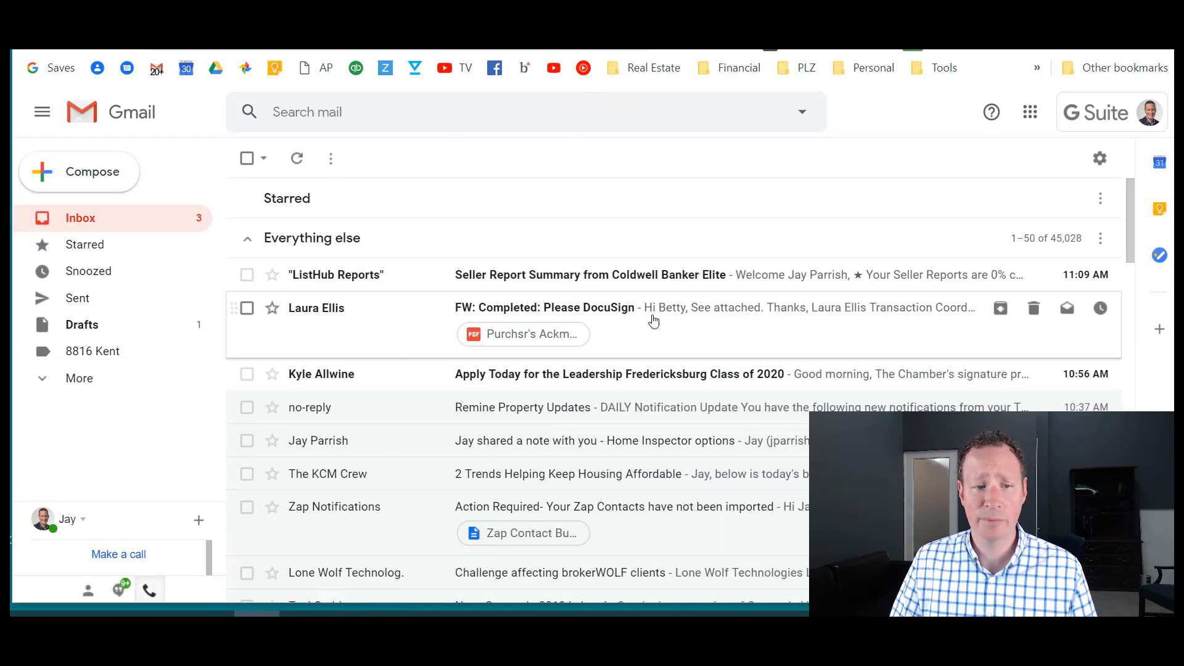
click(103, 358)
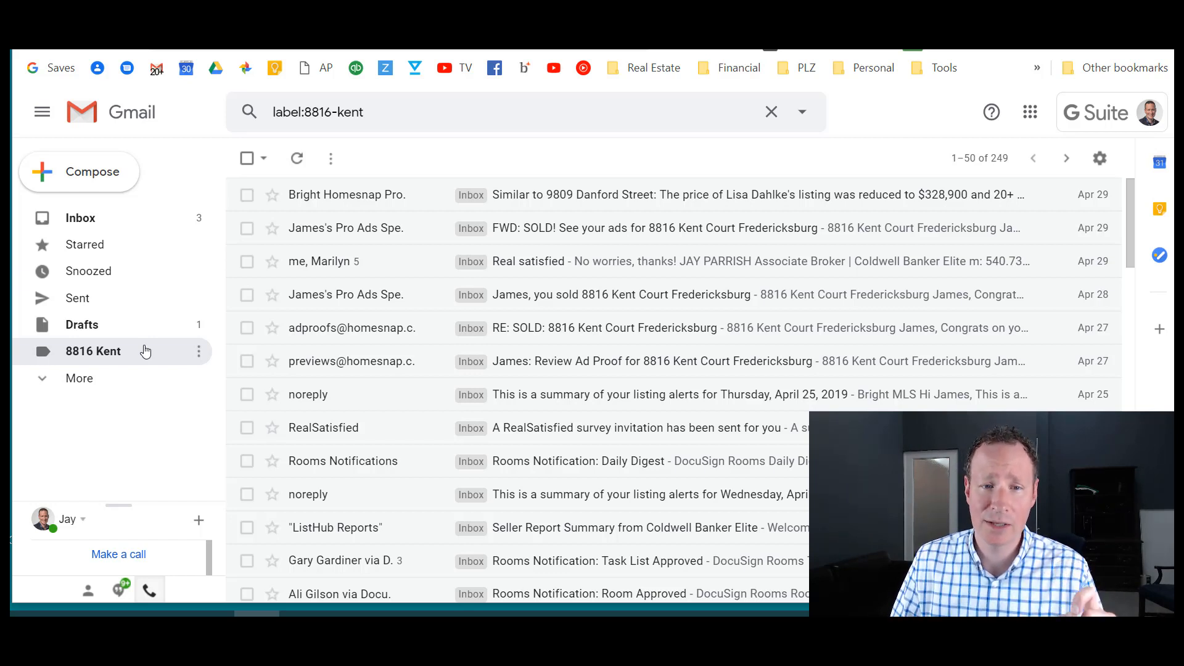
- Replace the search with the suggested contact's mail (36 conversations) and open the search options
click(378, 117)
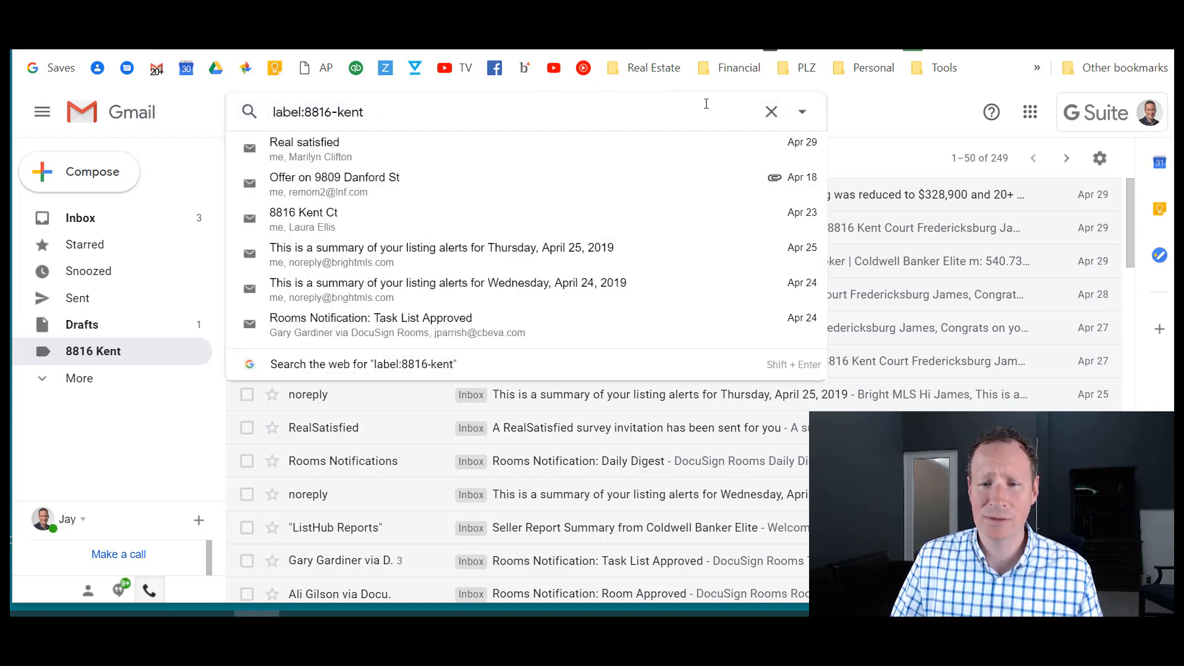
click(770, 119)
text(dem)
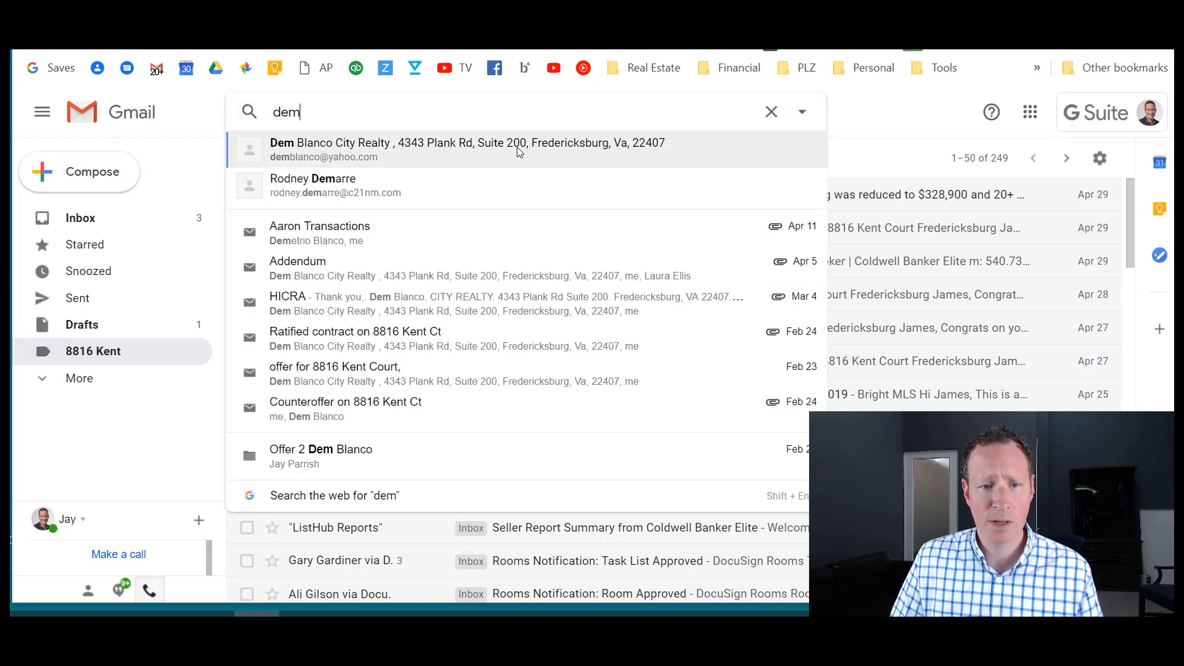
click(518, 151)
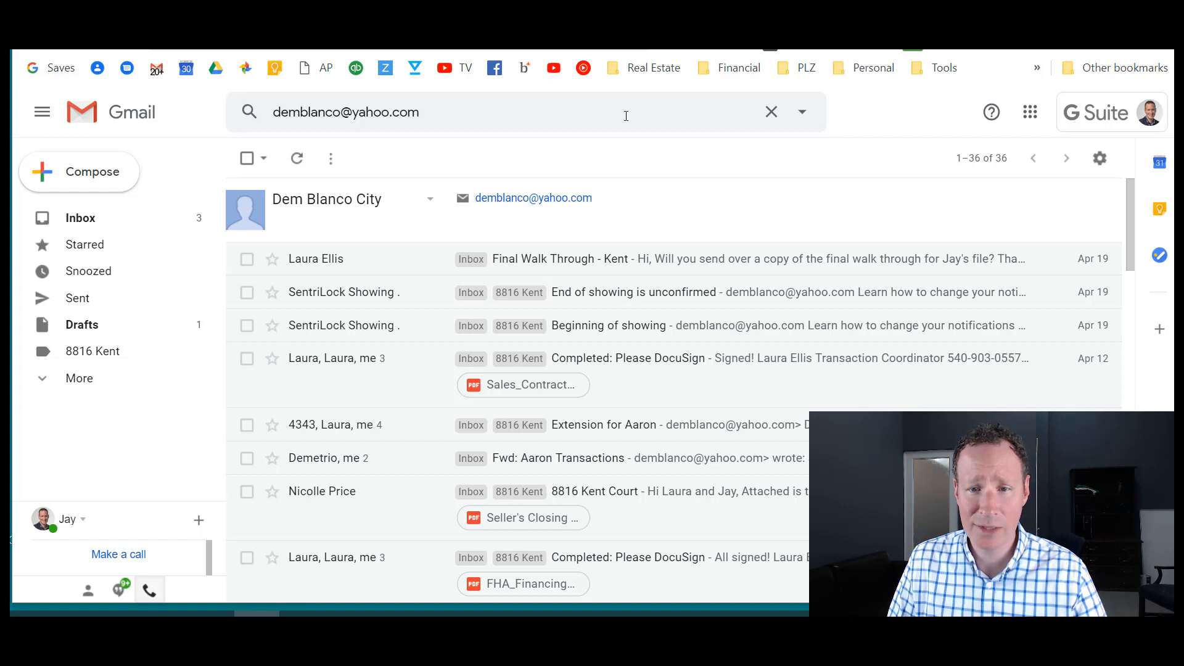
click(802, 114)
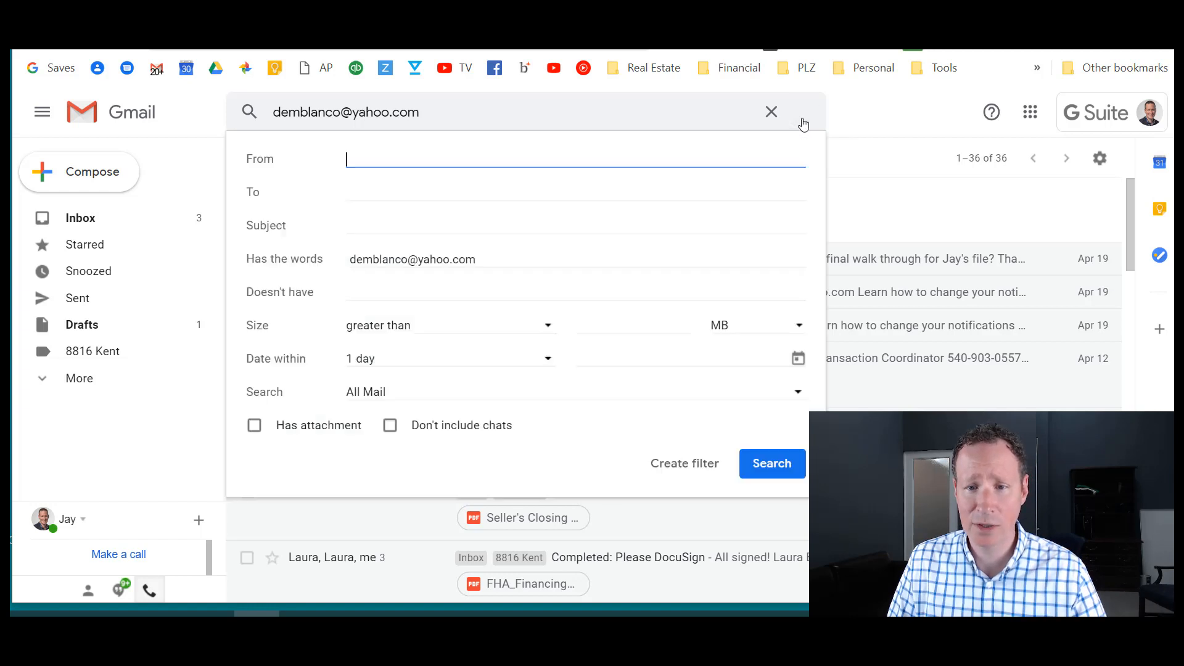
click(703, 463)
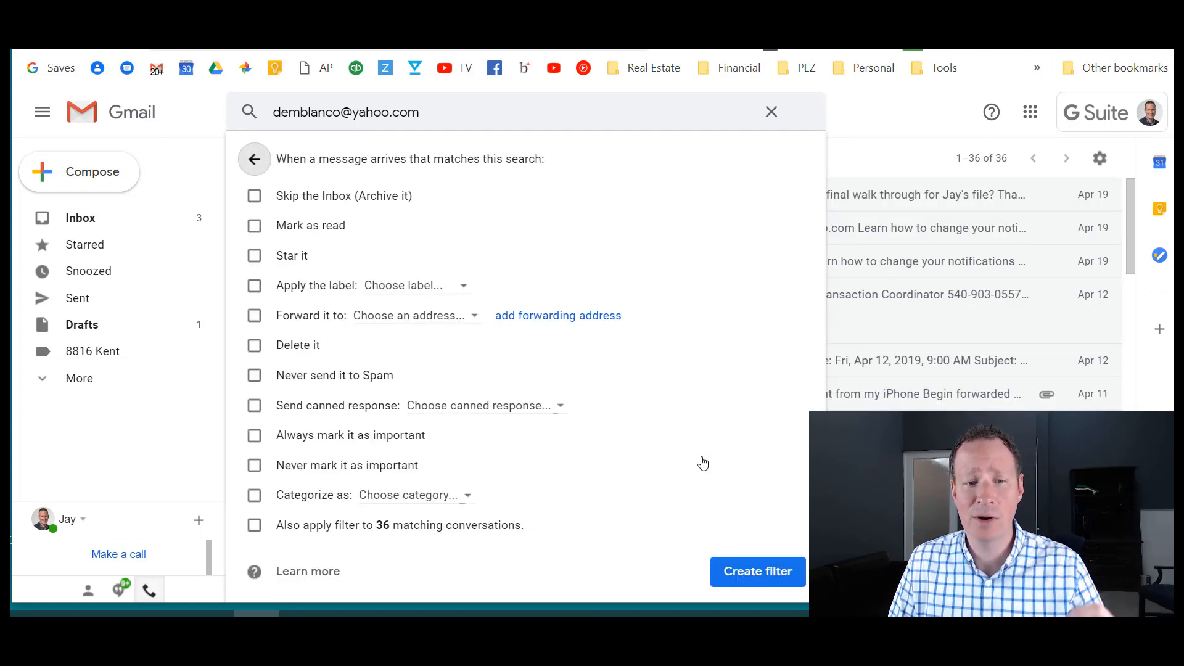
click(449, 285)
click(438, 357)
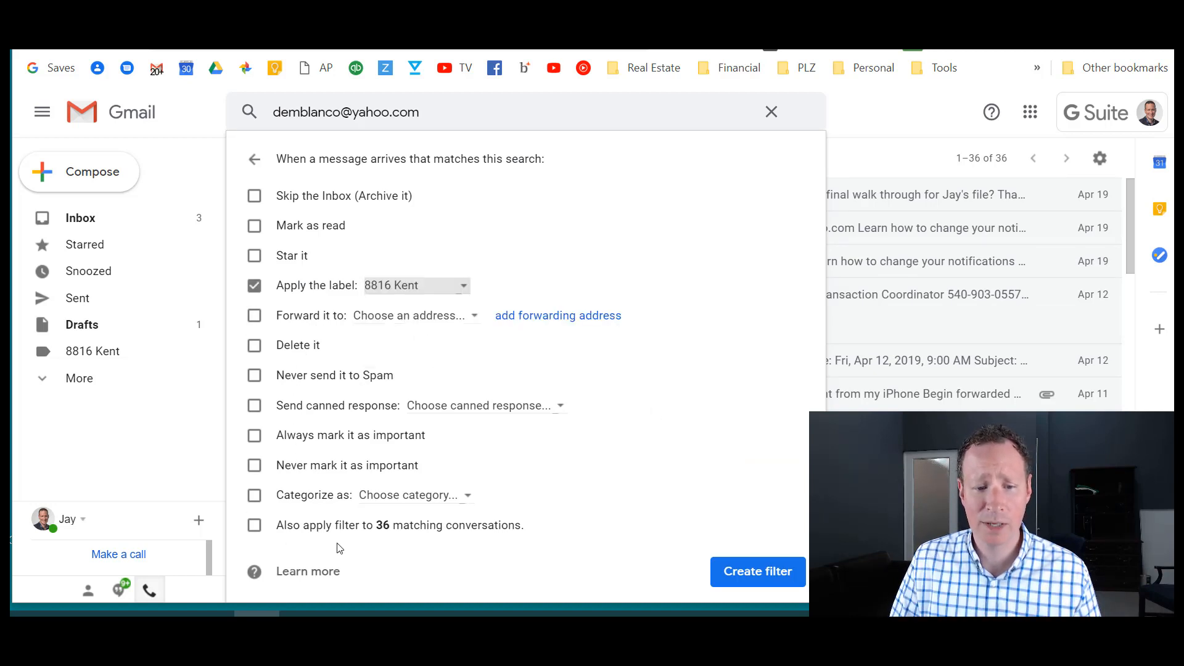
click(255, 526)
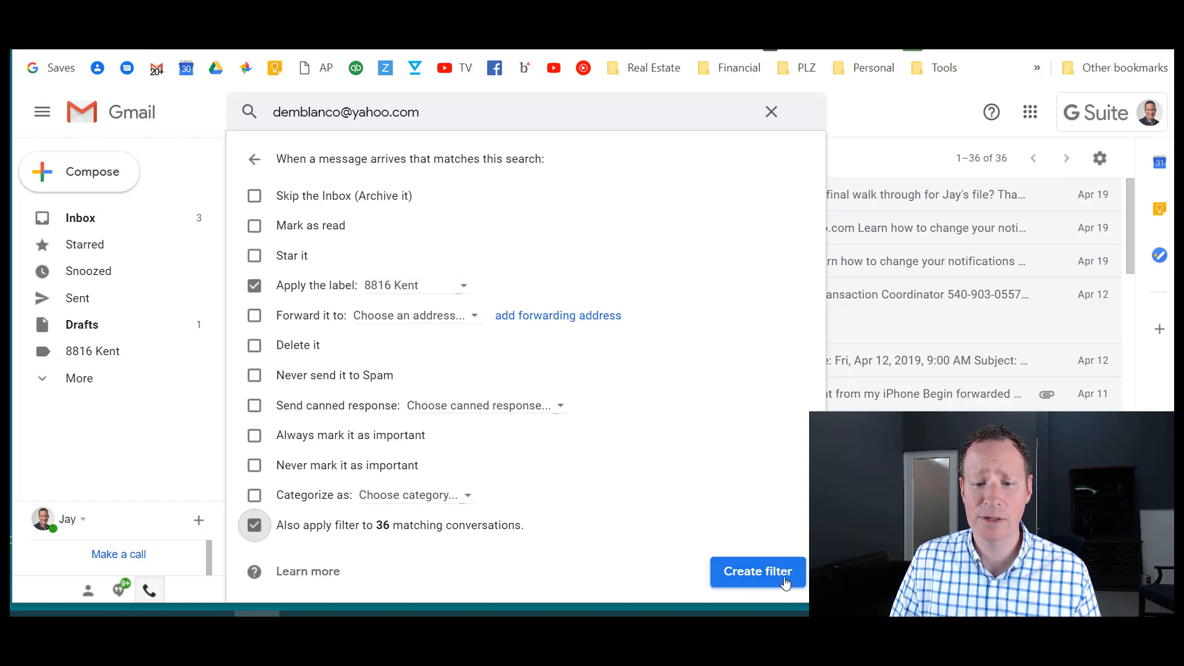
click(758, 571)
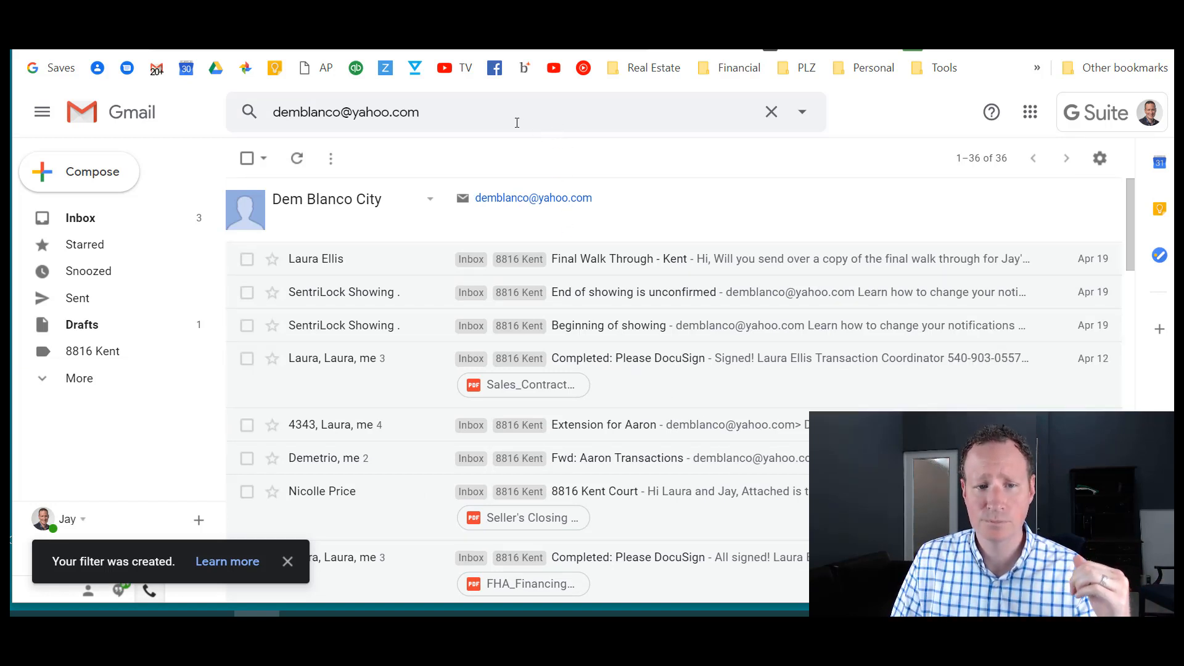
click(494, 115)
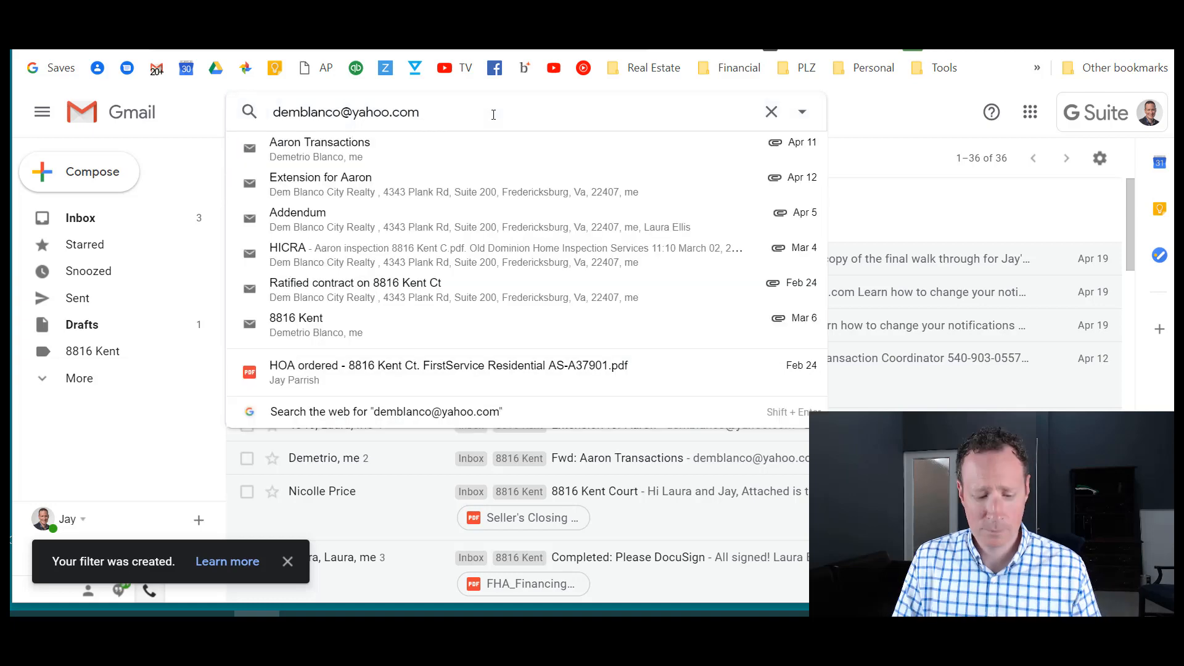
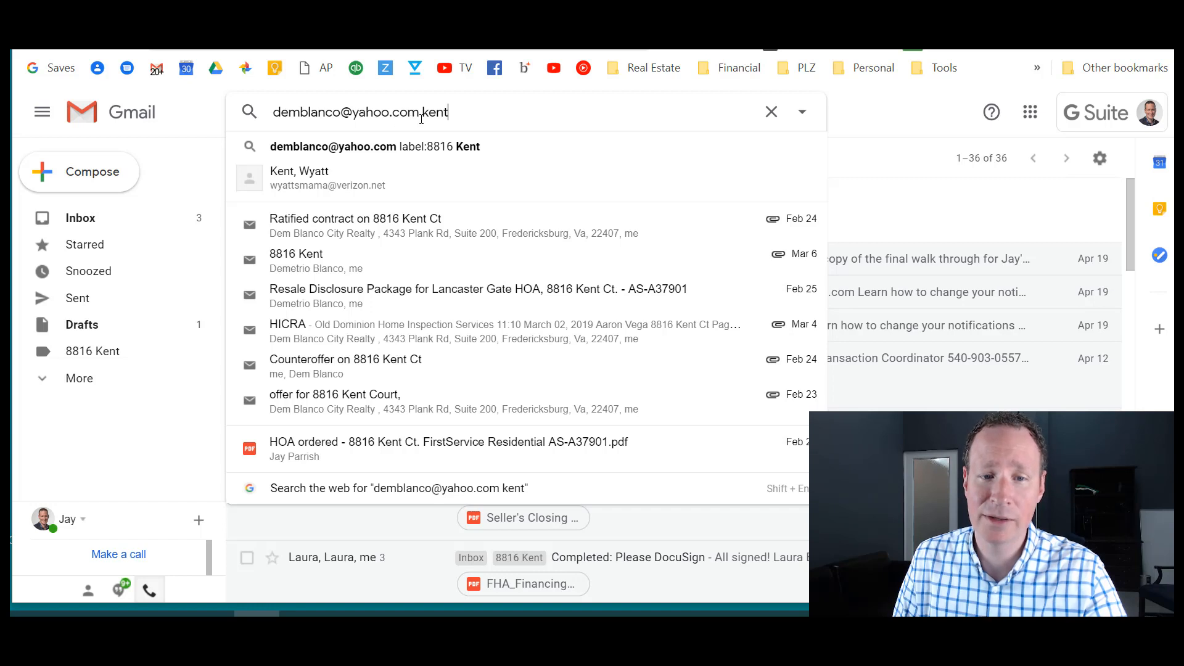
click(802, 113)
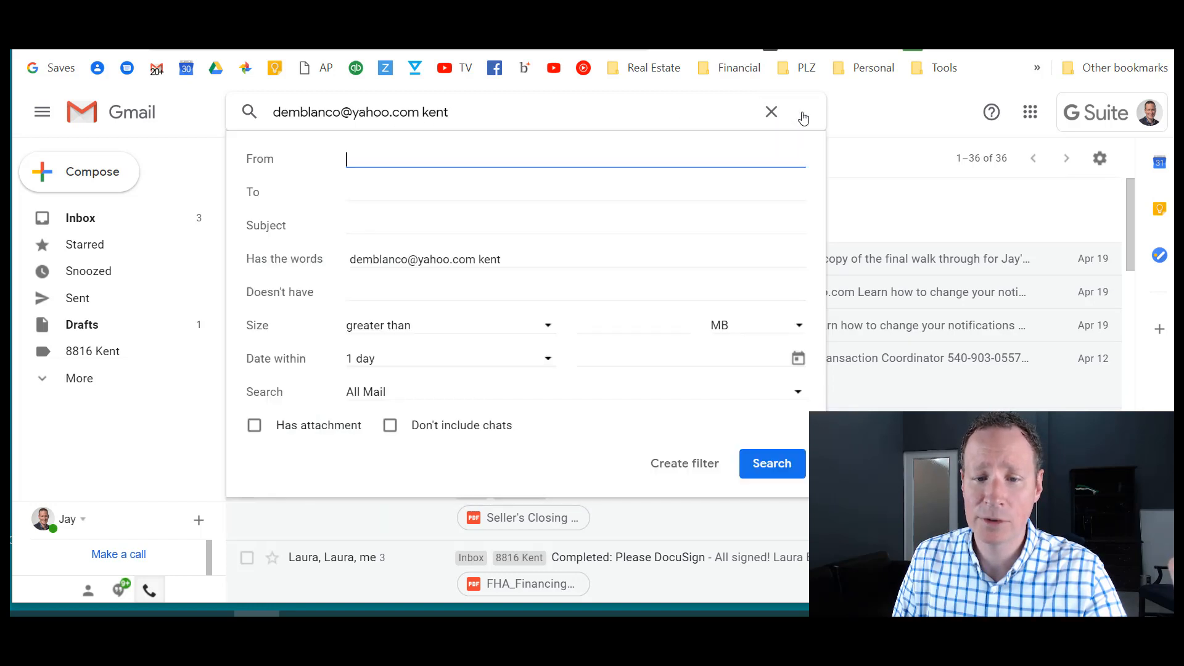
click(682, 464)
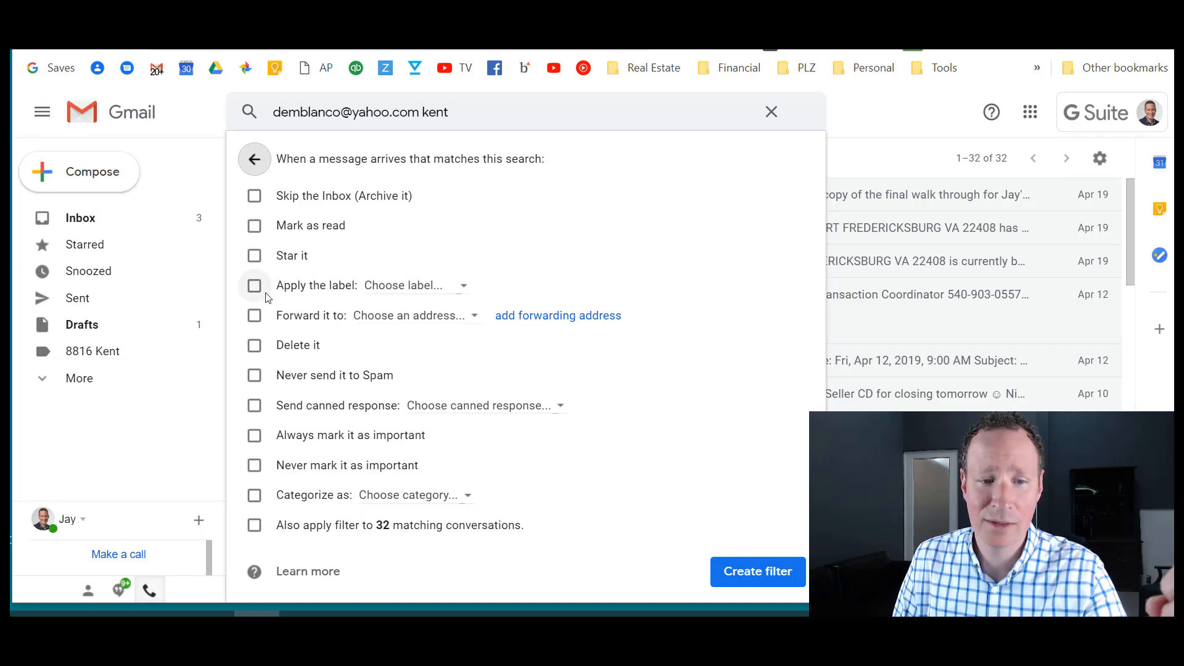
click(373, 290)
click(407, 355)
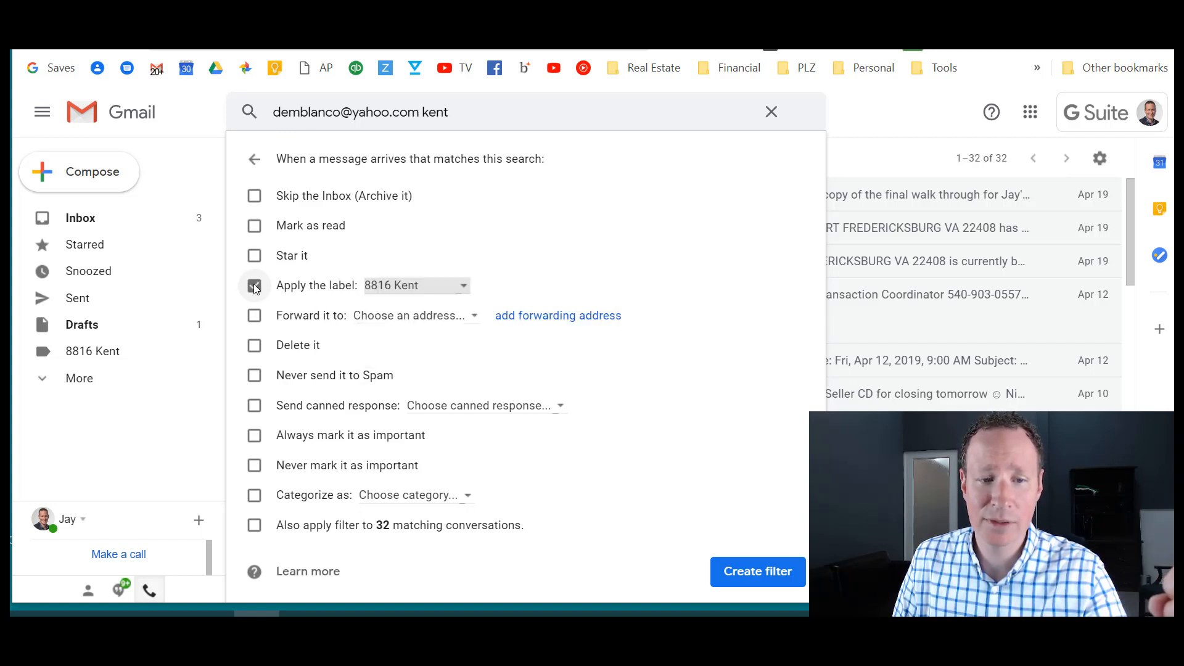
click(254, 526)
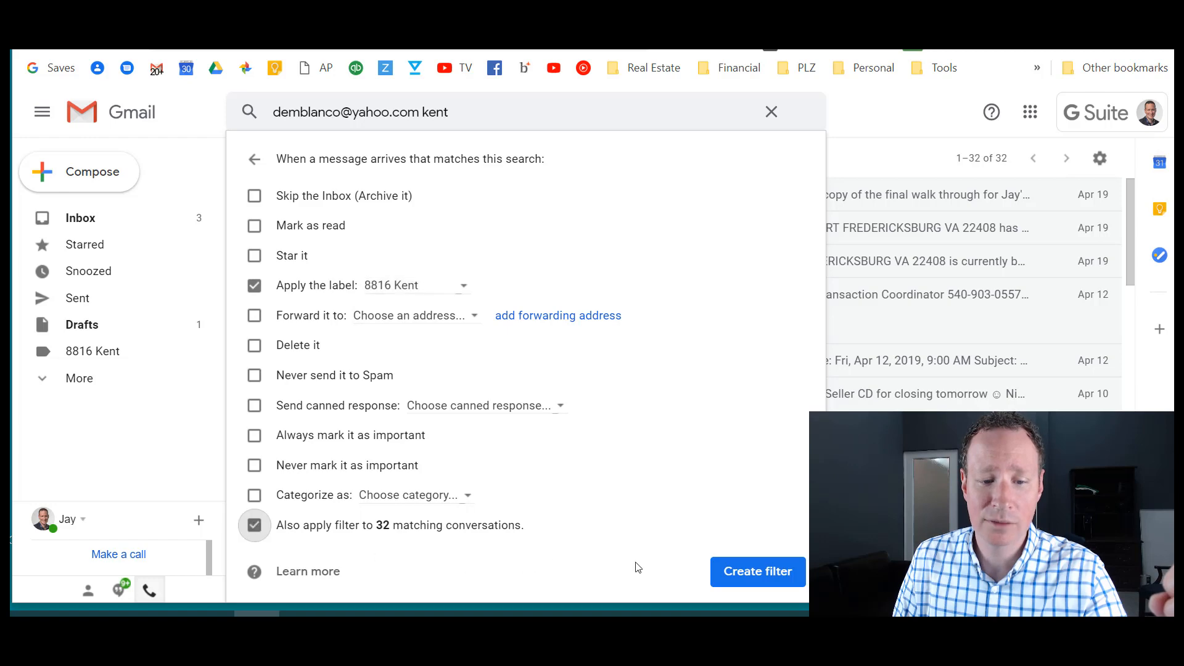
click(741, 572)
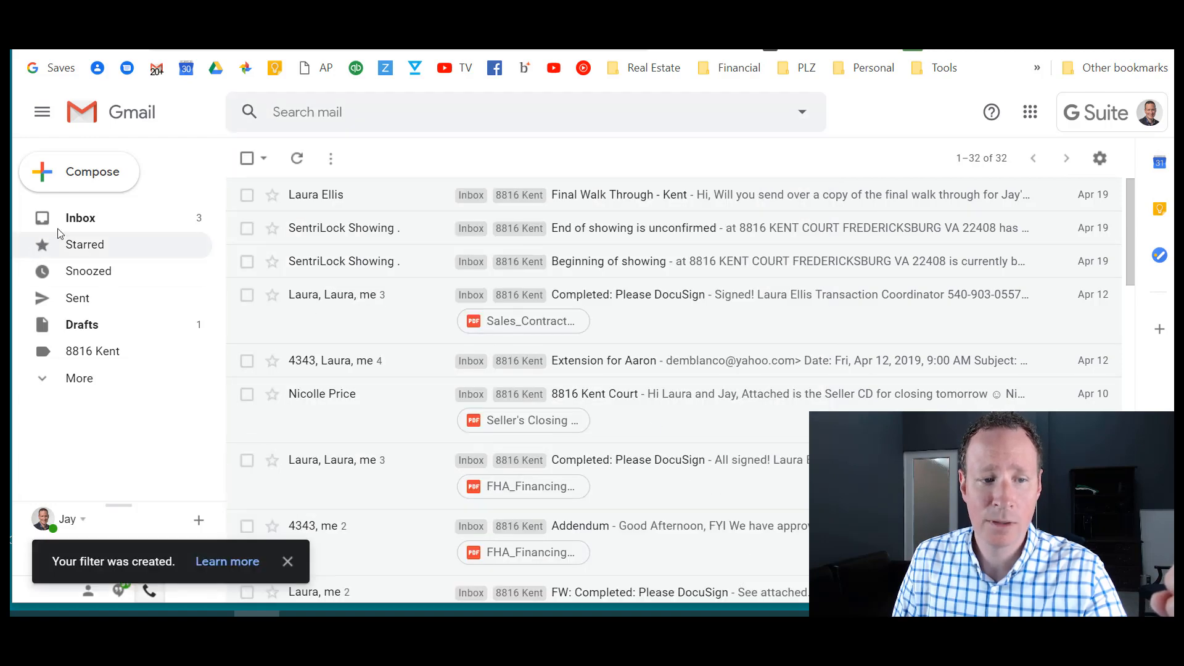
click(68, 223)
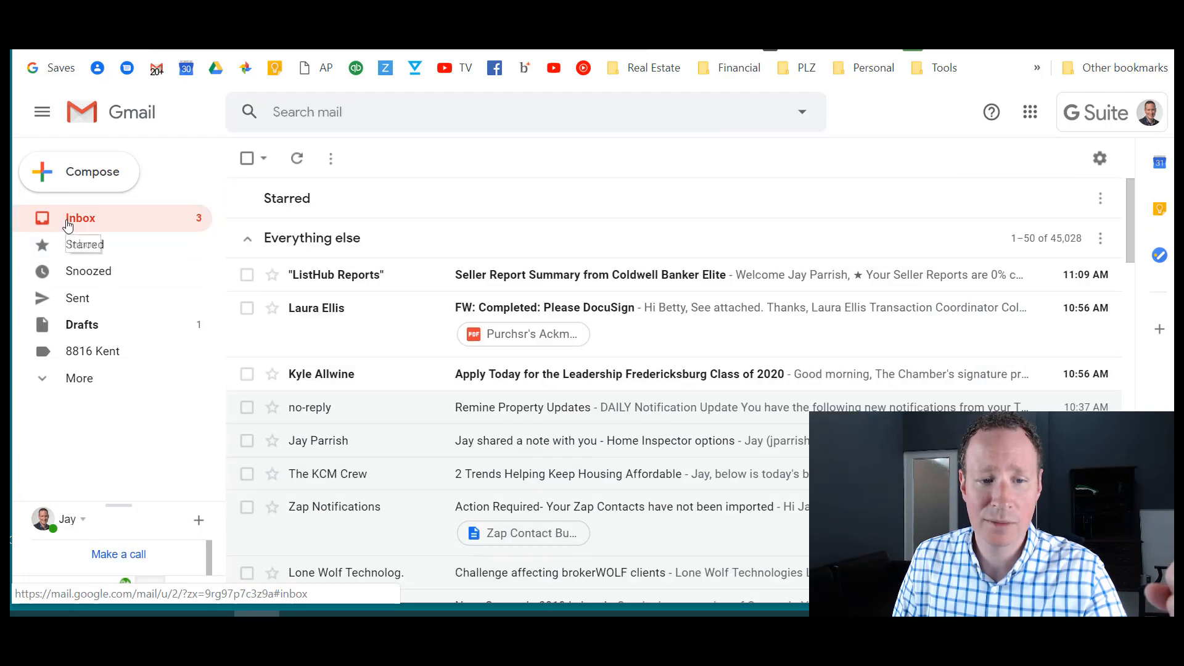
click(93, 352)
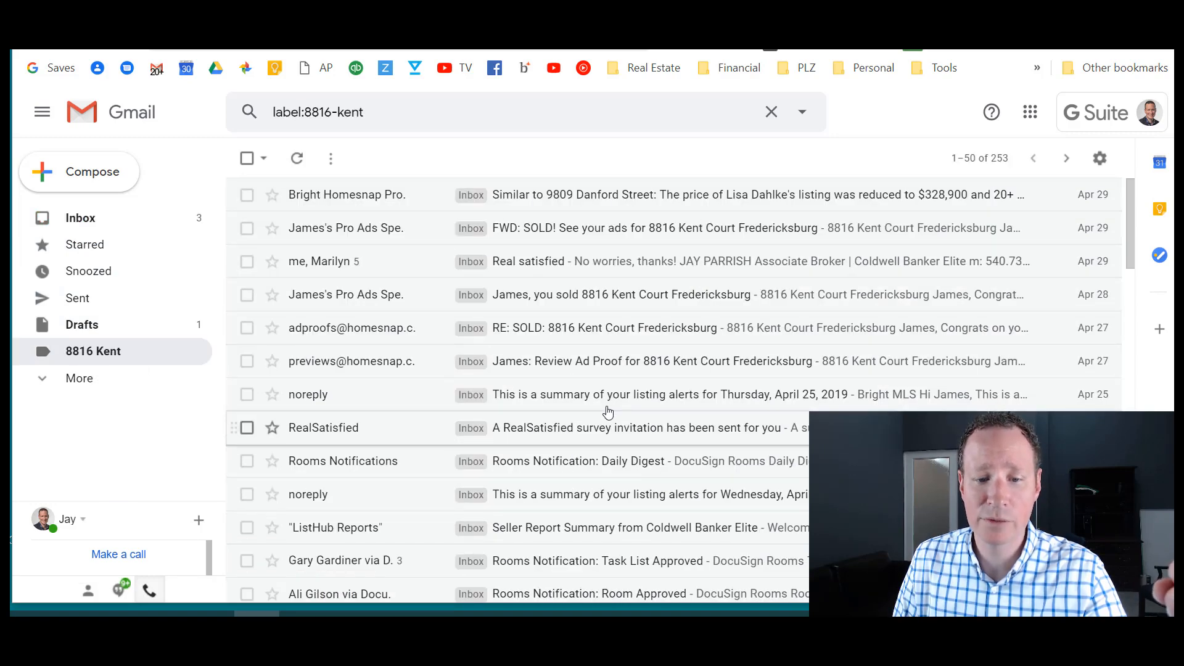
scroll(621, 443, down, 4)
scroll(621, 443, up, 4)
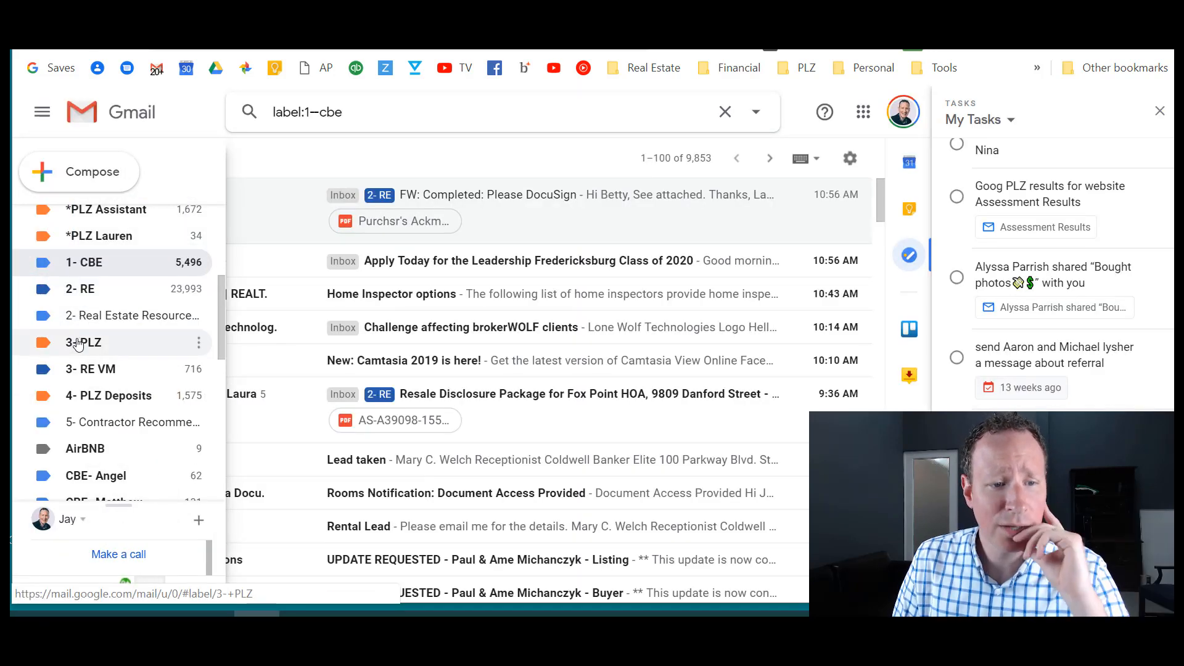
scroll(74, 333, up, 2)
scroll(81, 312, down, 6)
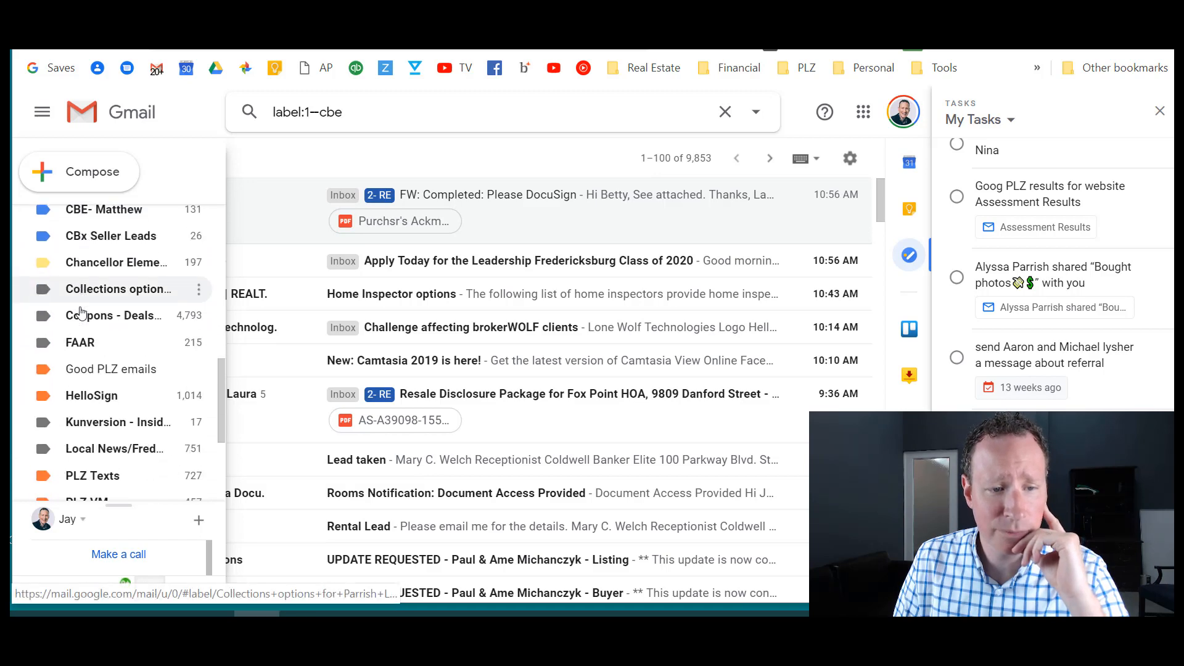
scroll(80, 313, down, 5)
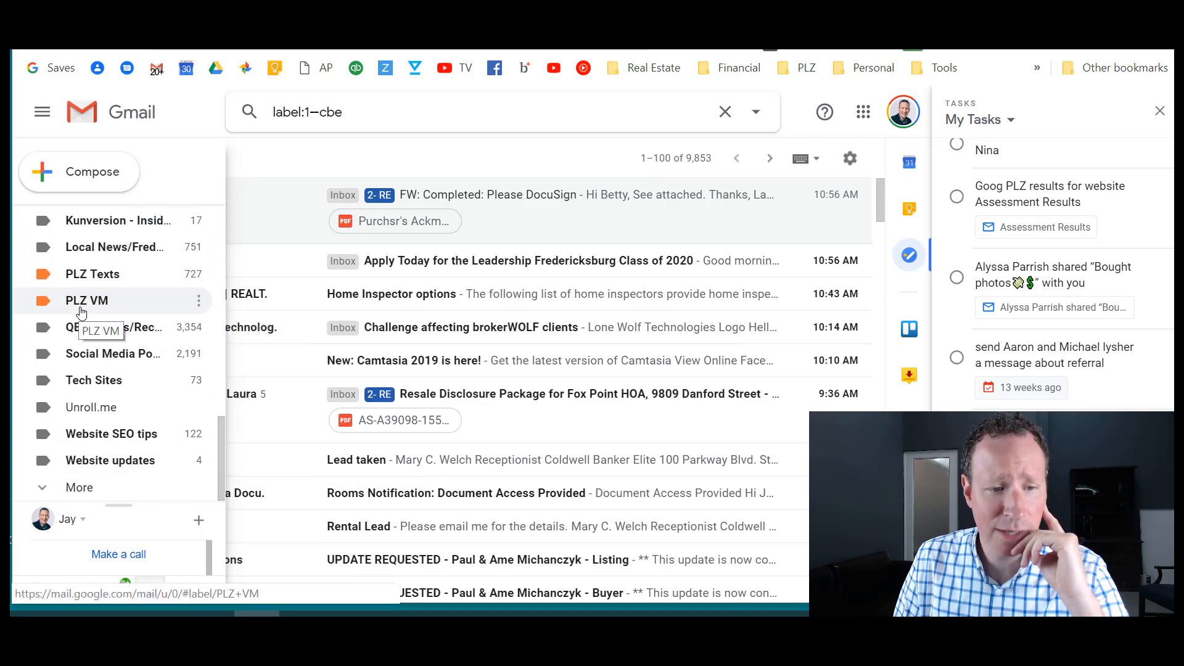
scroll(81, 312, up, 10)
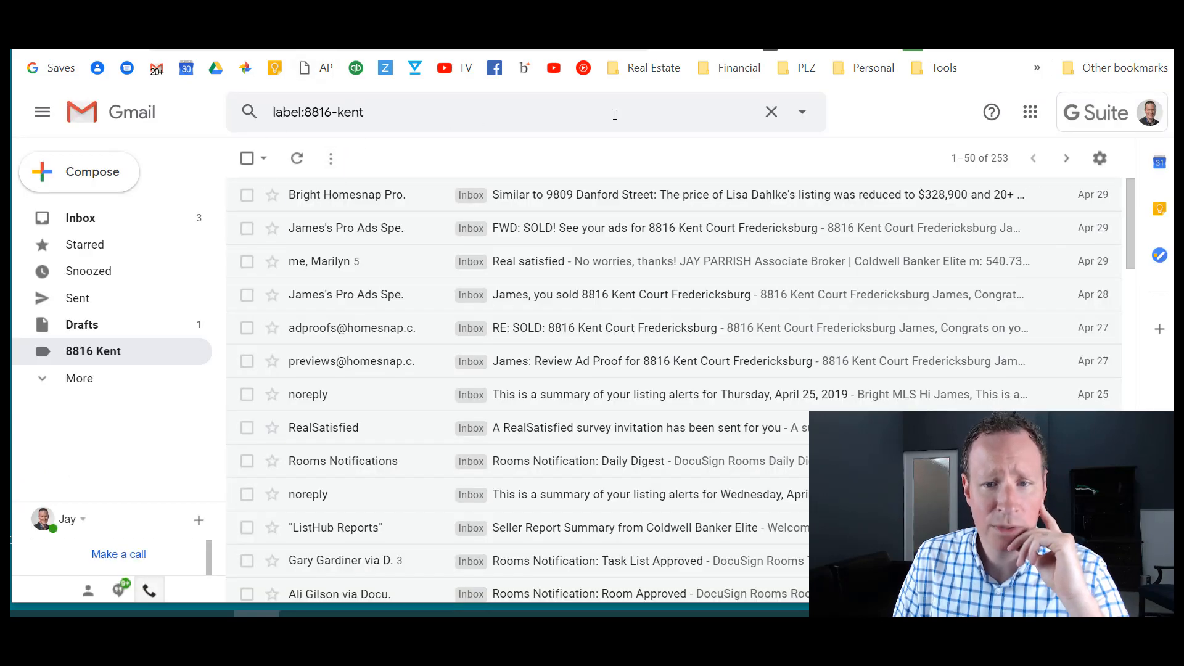
click(770, 111)
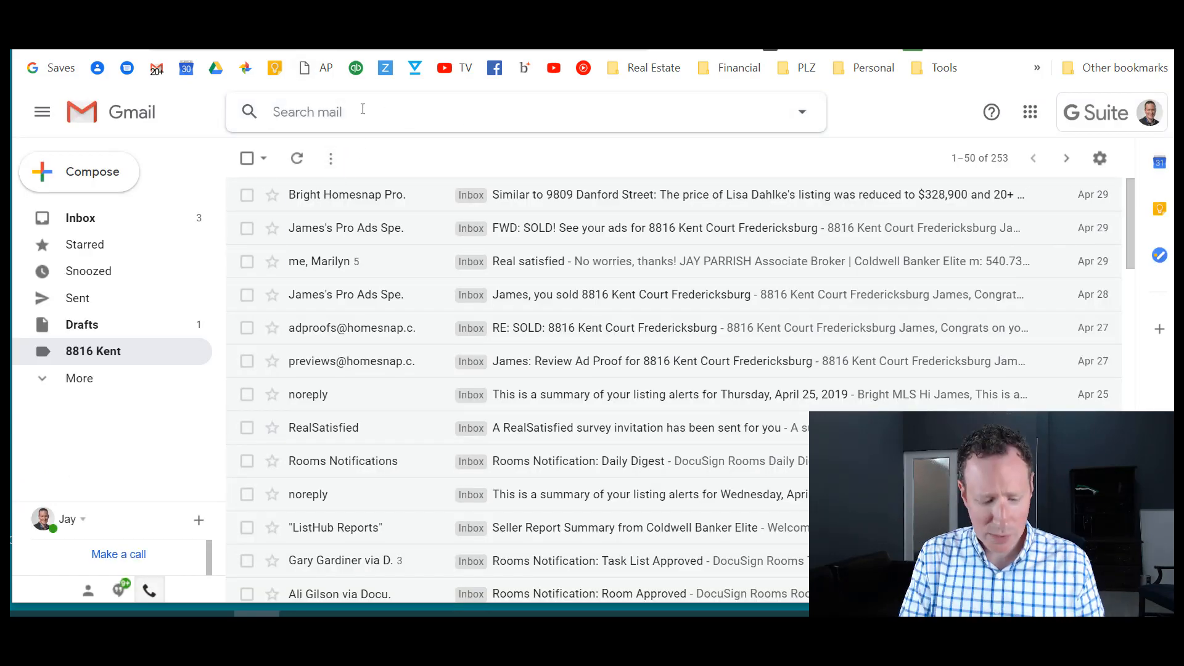
- Search 'keeping current matter' and open the newest result, 2 Trends Helping Keep Housing Affordable
text(keeping curre)
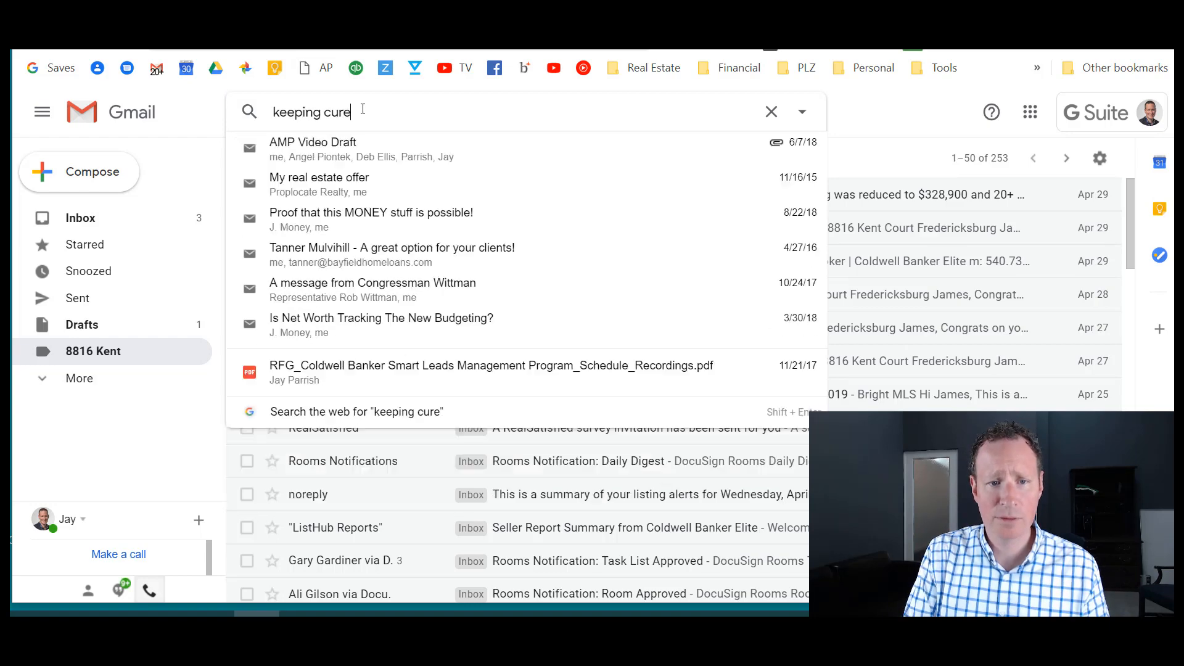
text(nt matter)
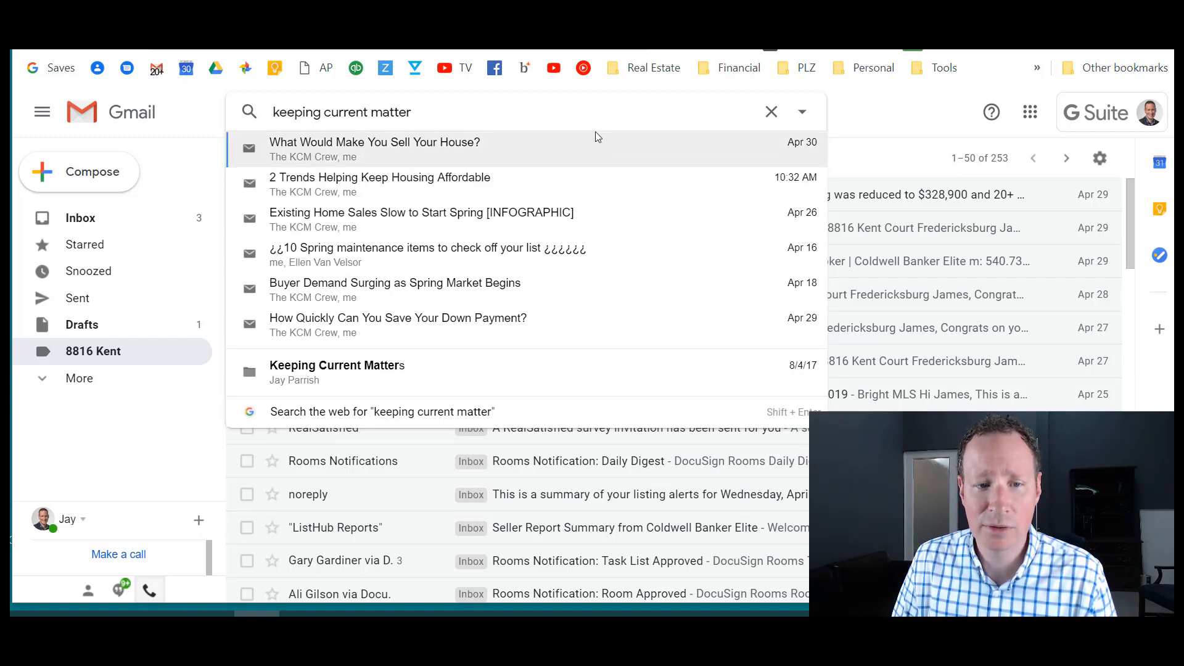
key(Return)
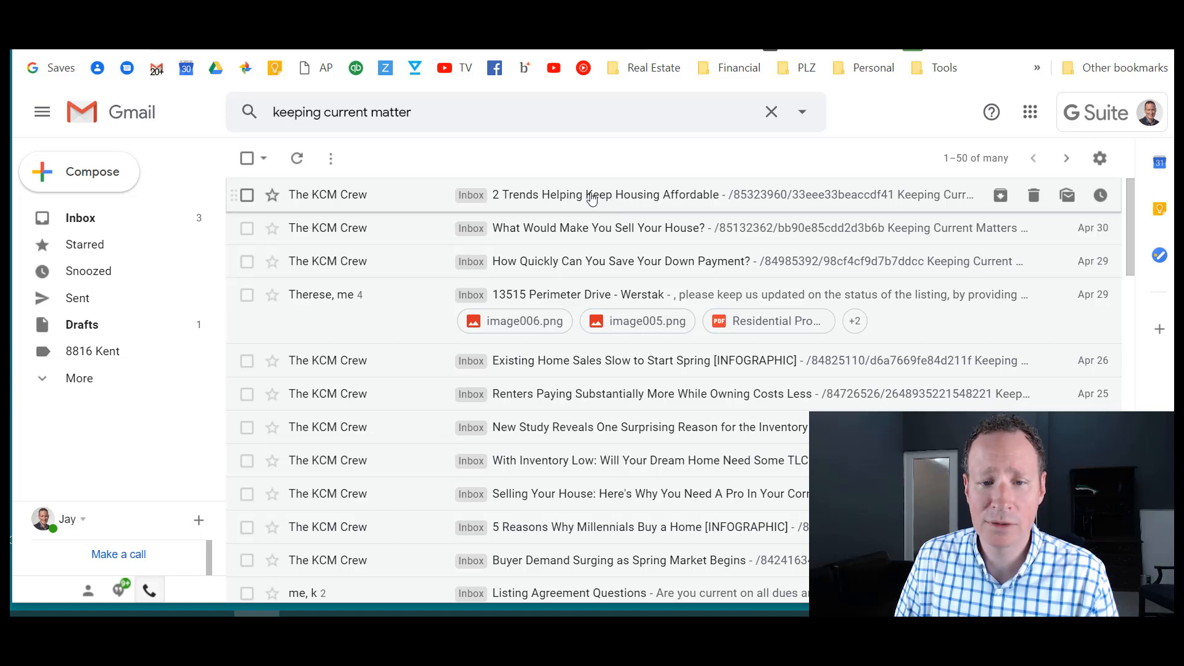
click(593, 197)
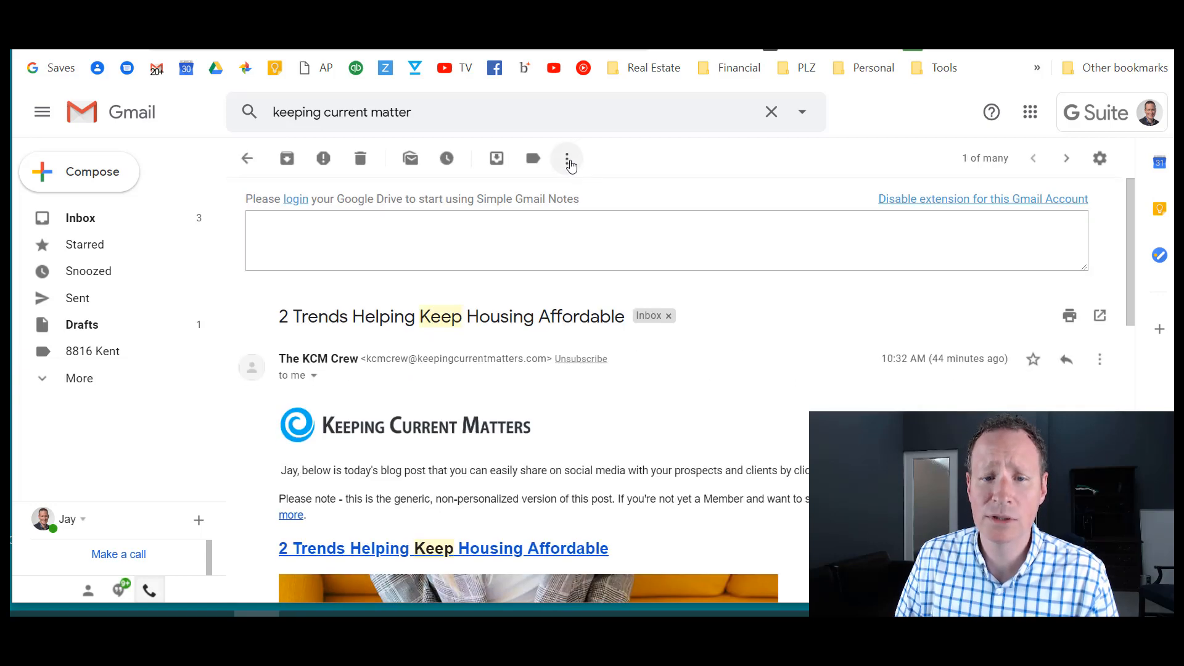
- Start a filter for messages from this KCM Crew sender and reach its action choices
click(568, 162)
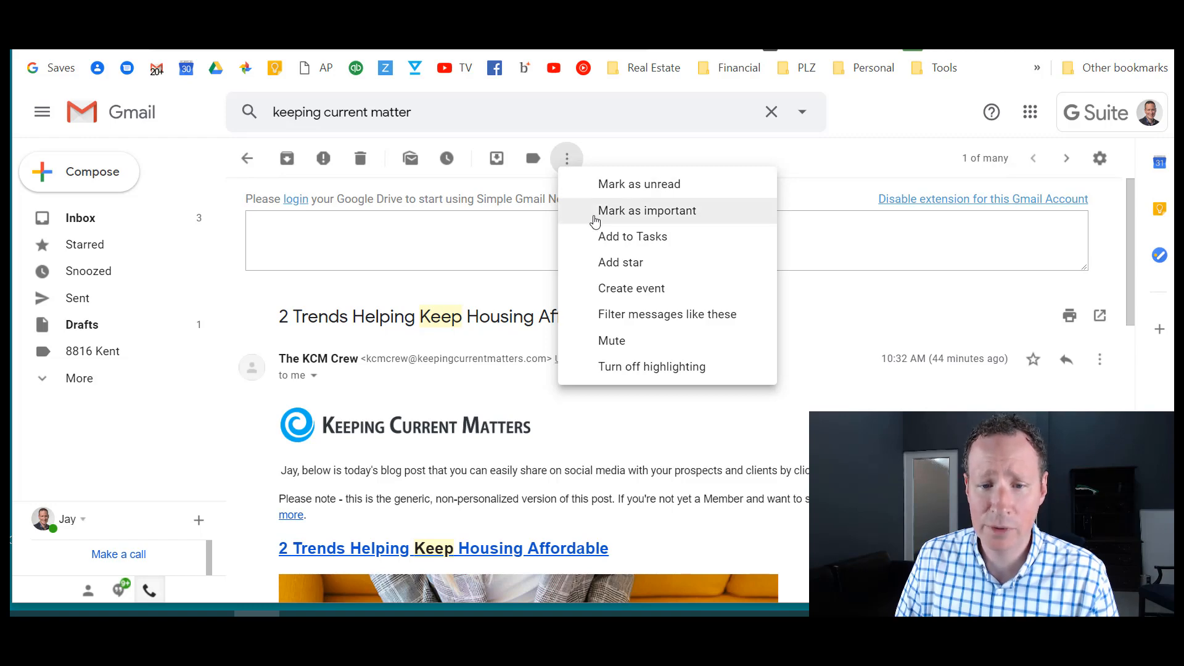
click(662, 319)
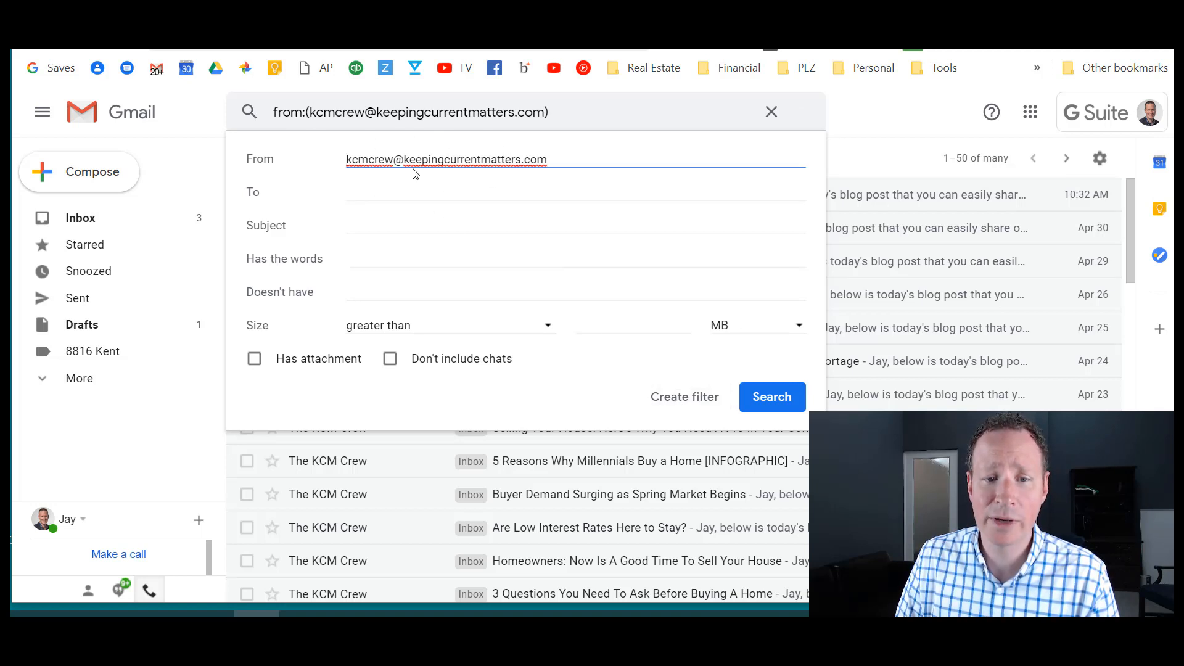
click(679, 399)
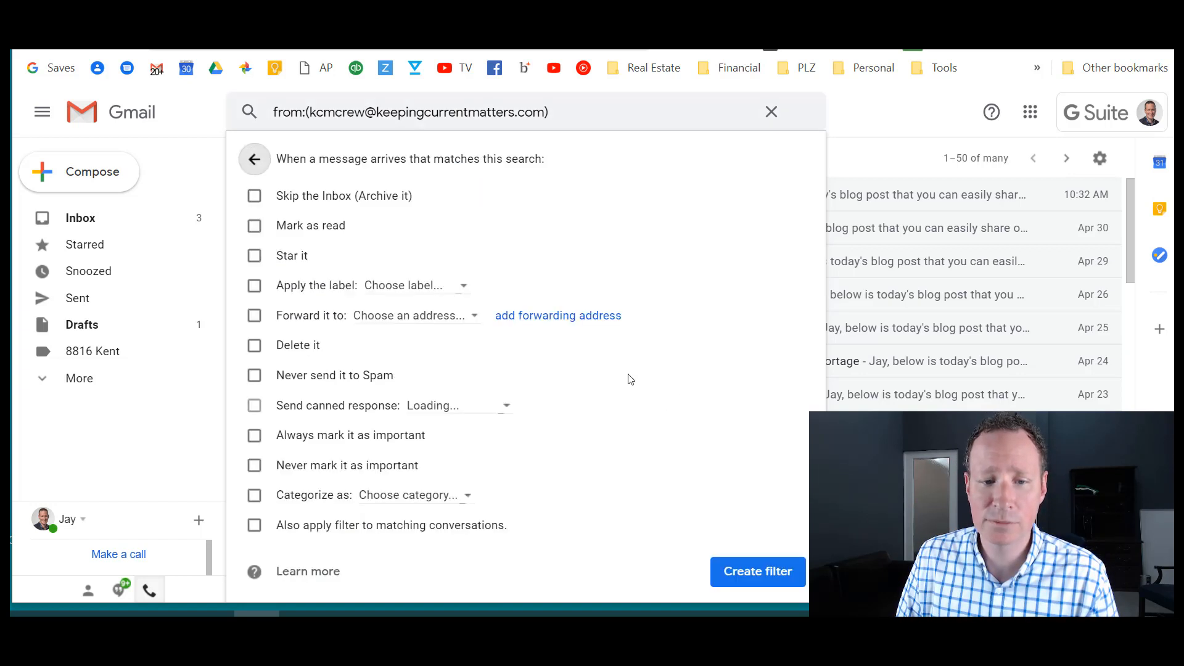
- Create a new 'Social Media ideas' label and save the KCM filter, also applying it to existing conversations
click(255, 286)
click(407, 286)
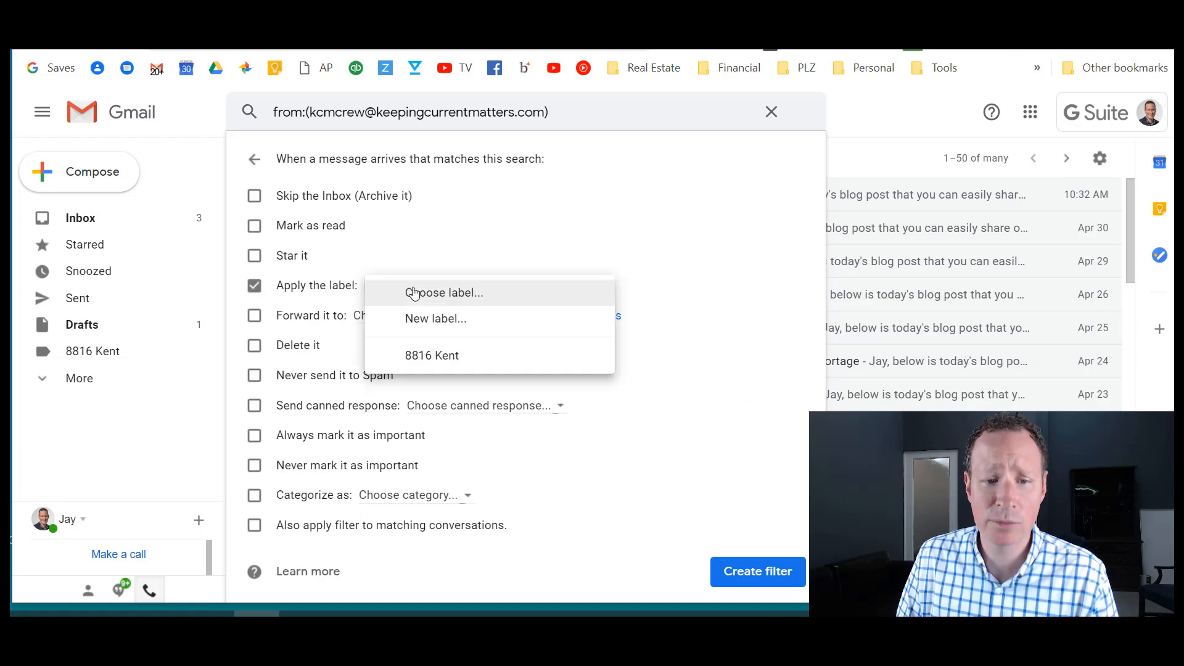
click(427, 317)
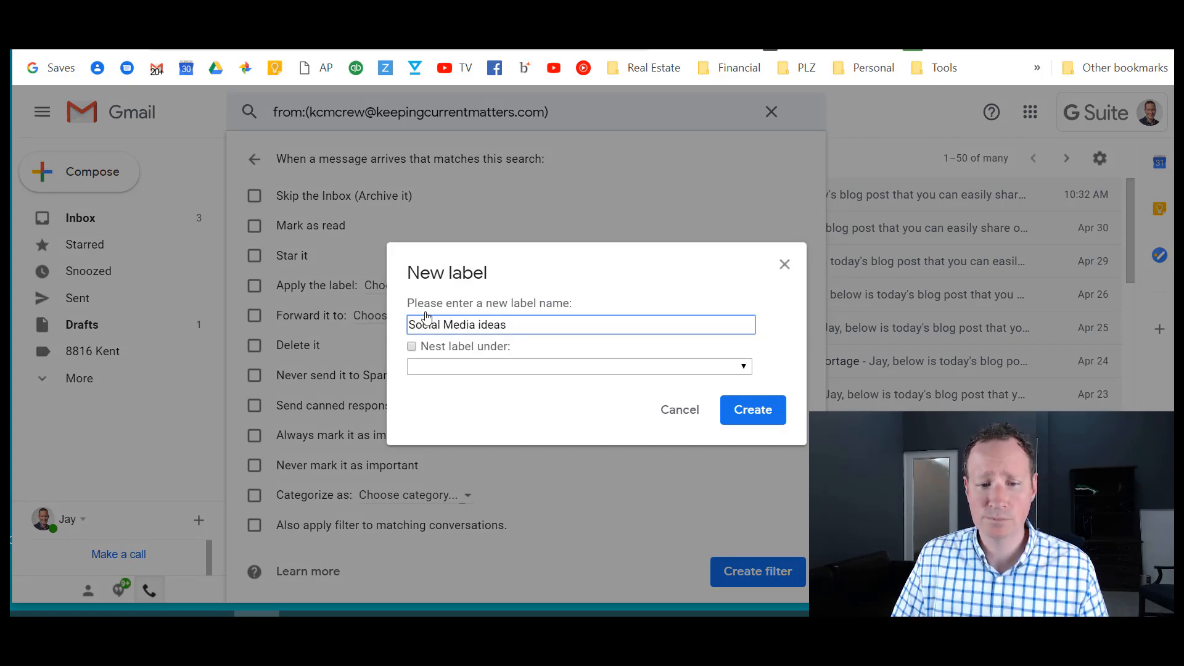
click(749, 410)
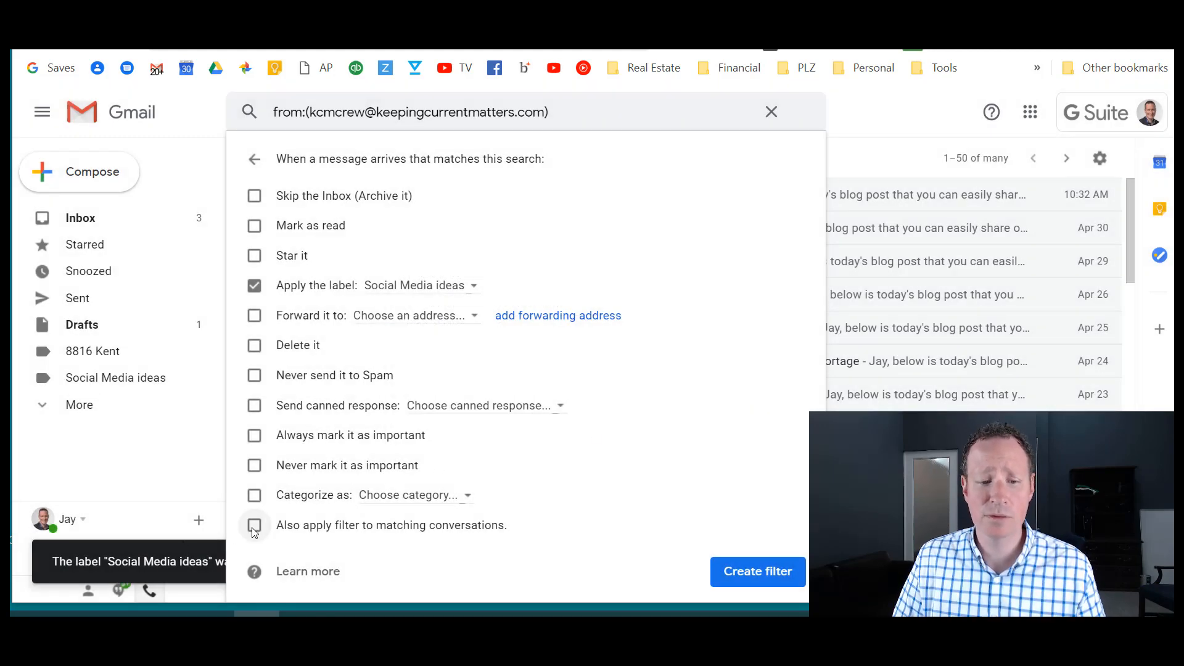
click(253, 527)
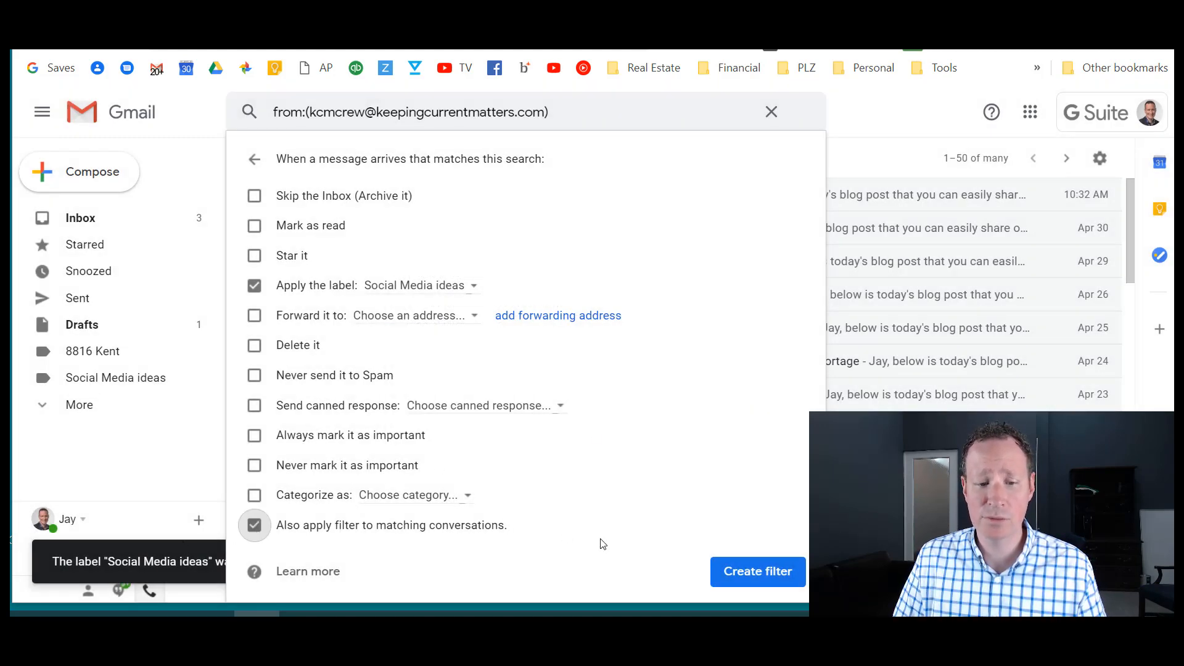
click(759, 571)
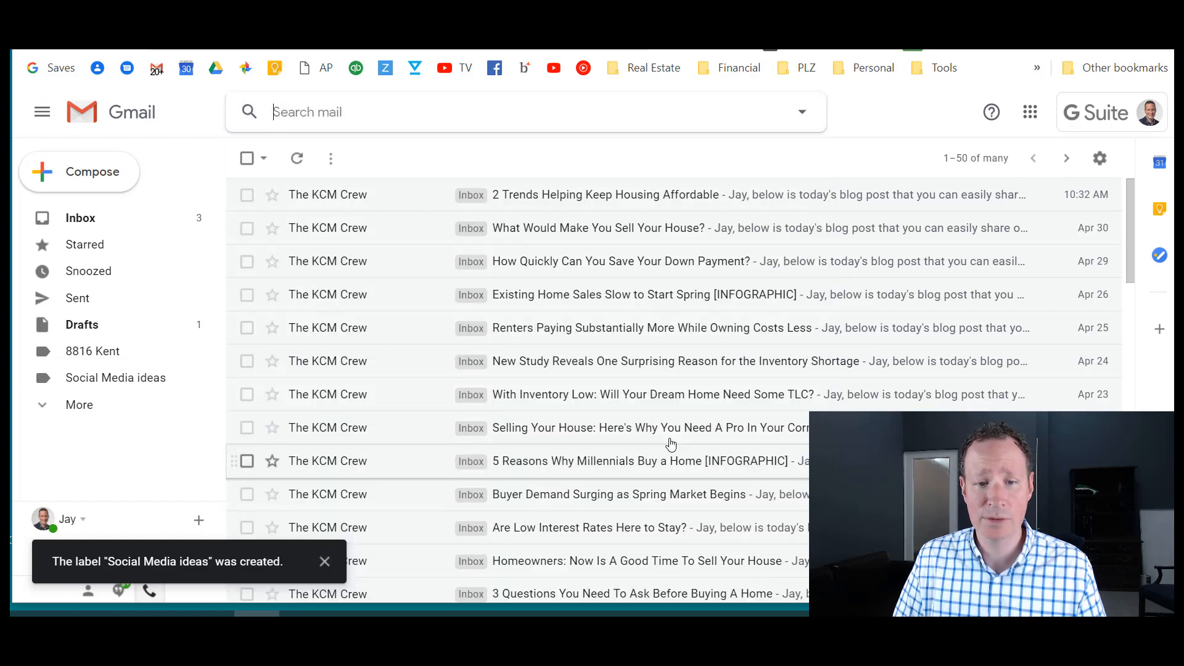
- Open the Social Media ideas label to list its 460 KCM Crew conversations
click(95, 387)
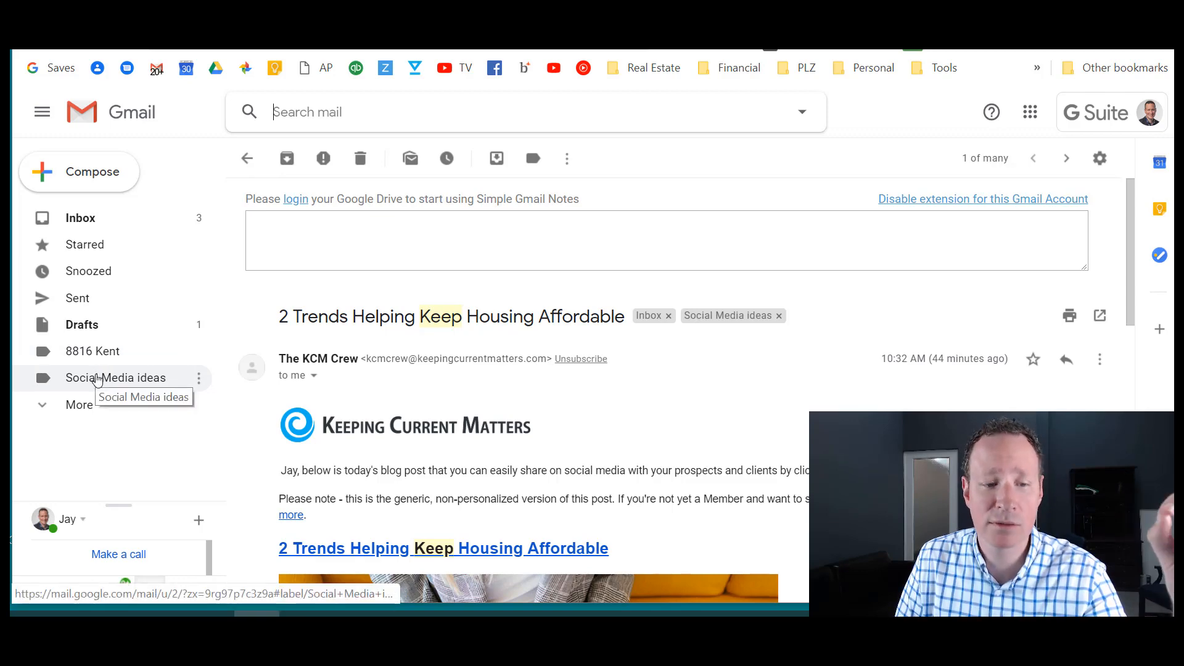
click(98, 380)
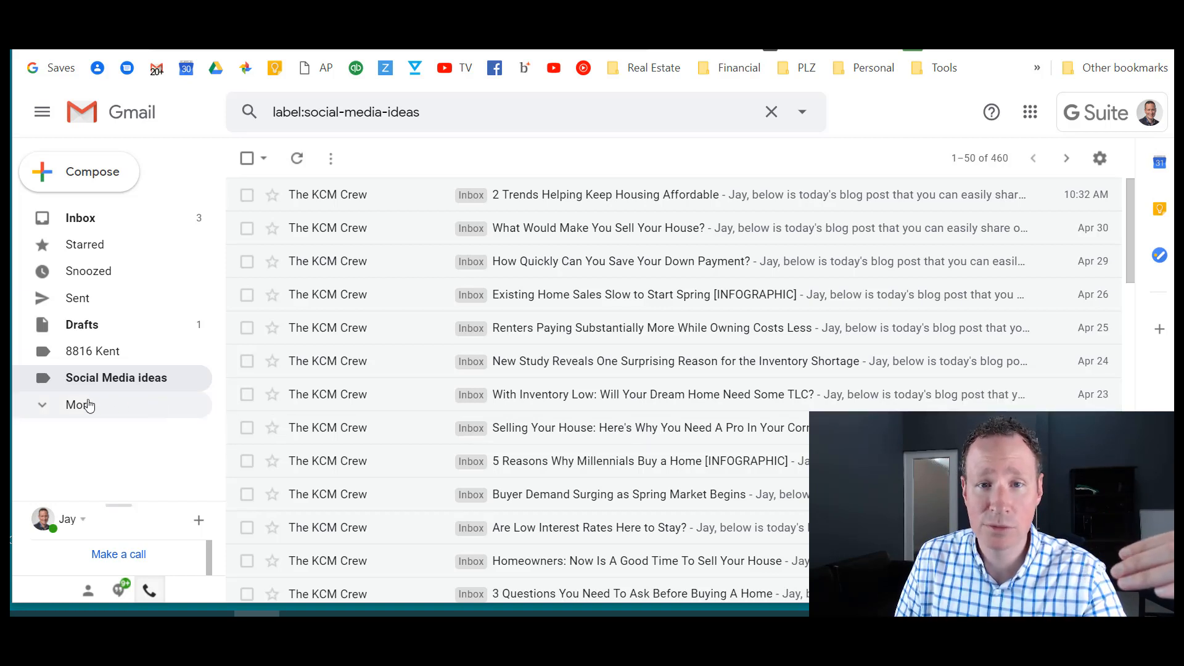
mouse_move(191, 384)
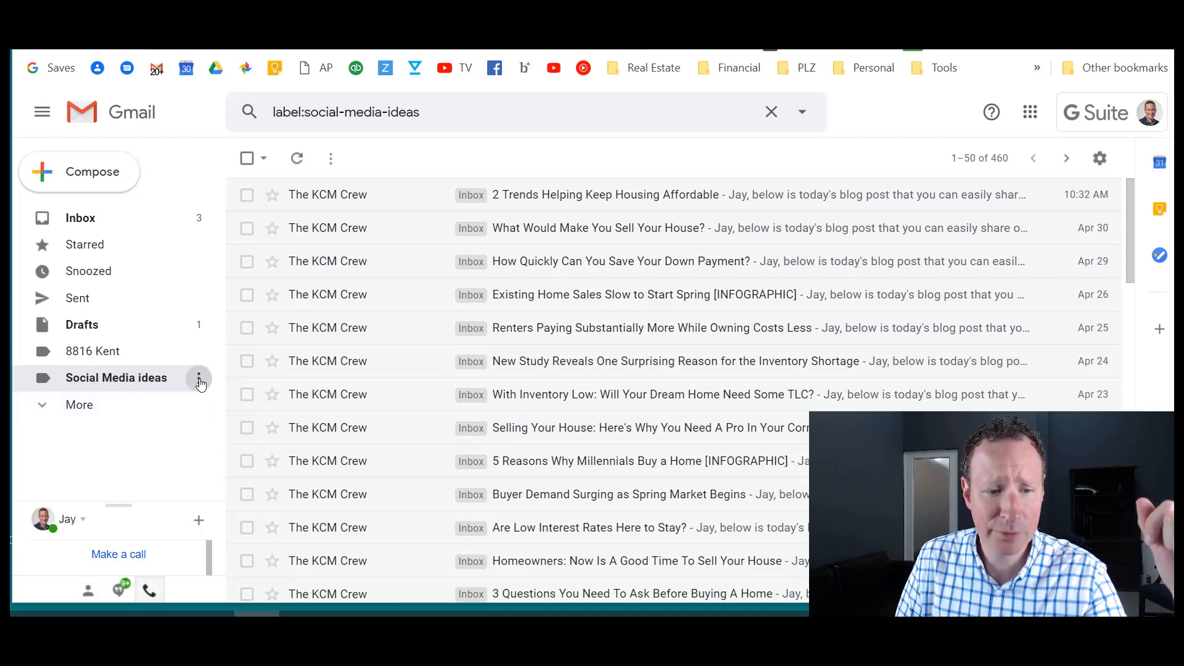
- Change the Social Media ideas label colour to orange and return to the inbox
click(199, 382)
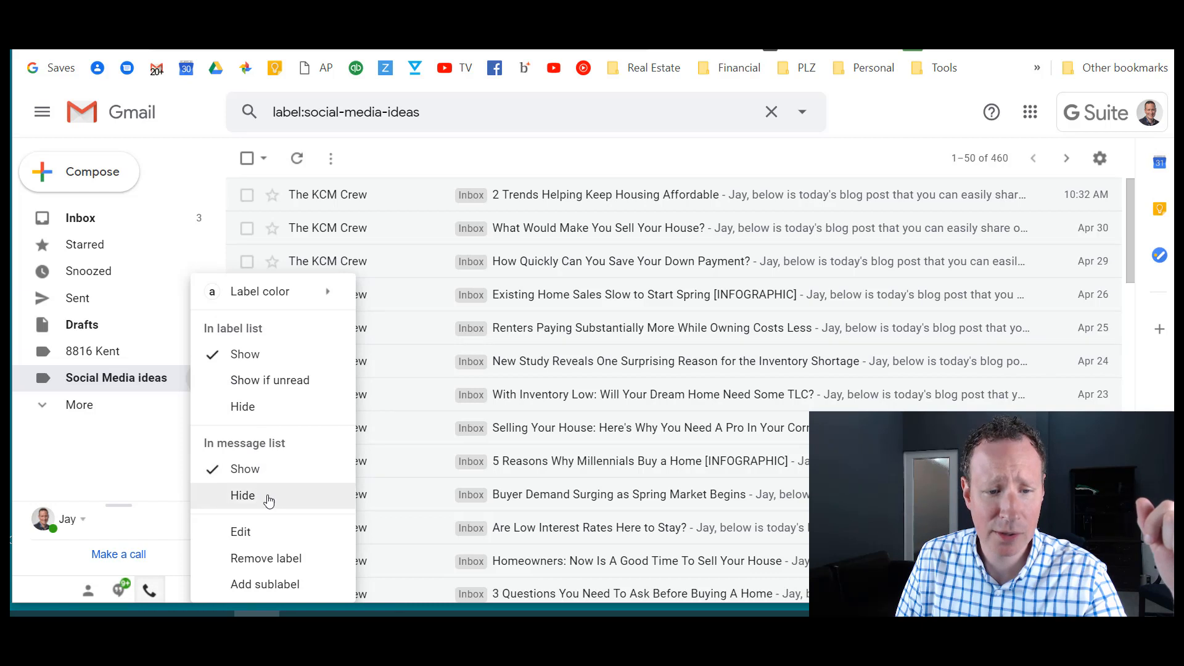
mouse_move(264, 295)
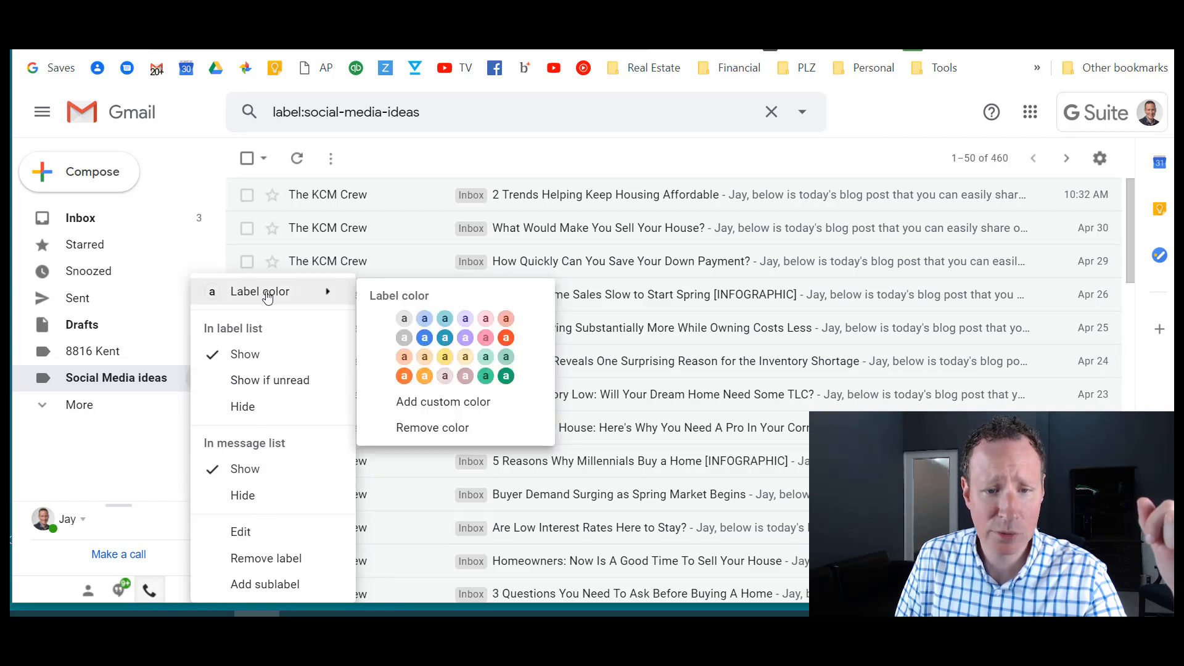
click(405, 376)
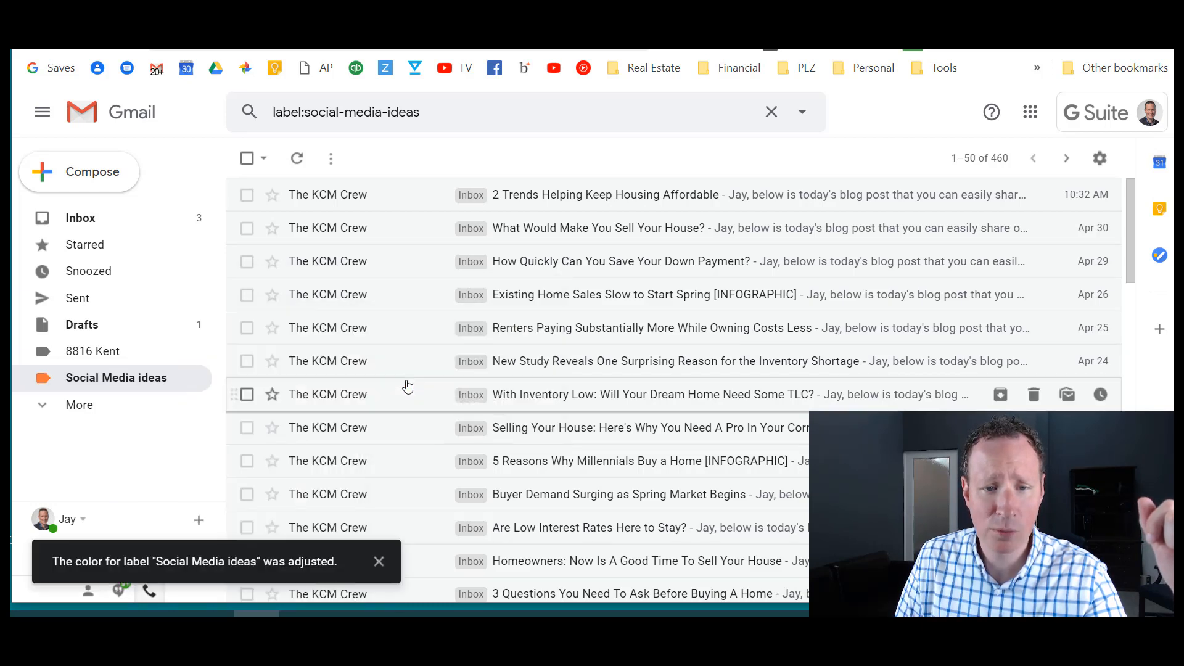
click(82, 227)
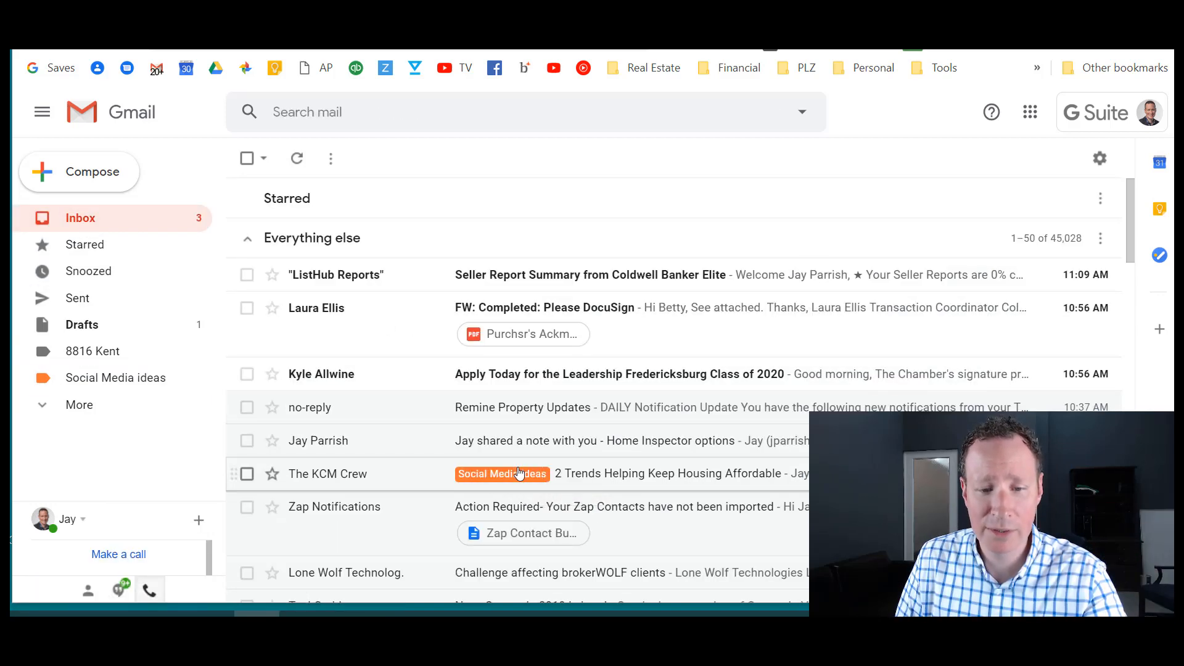
scroll(519, 474, down, 15)
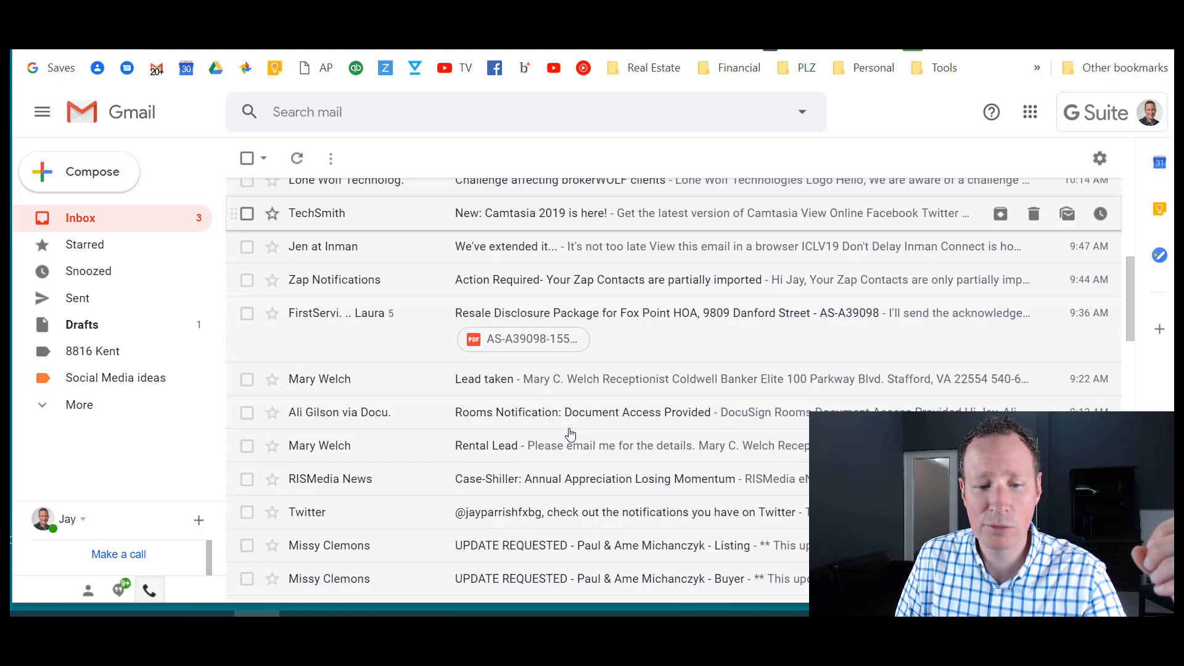
scroll(570, 434, up, 15)
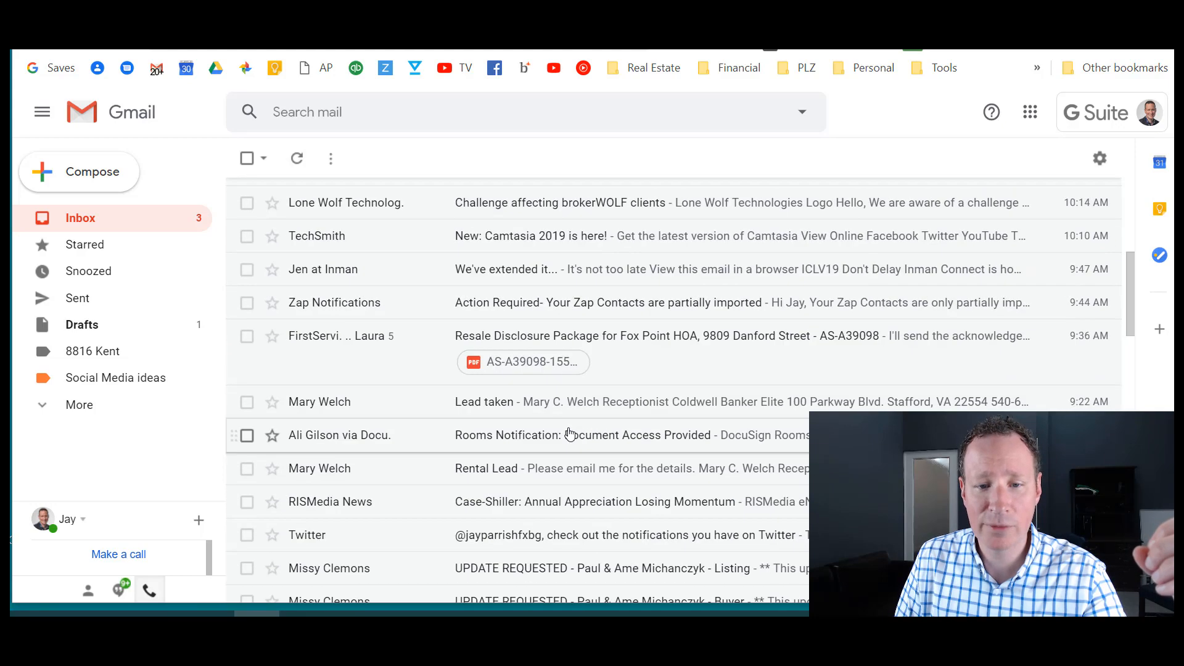